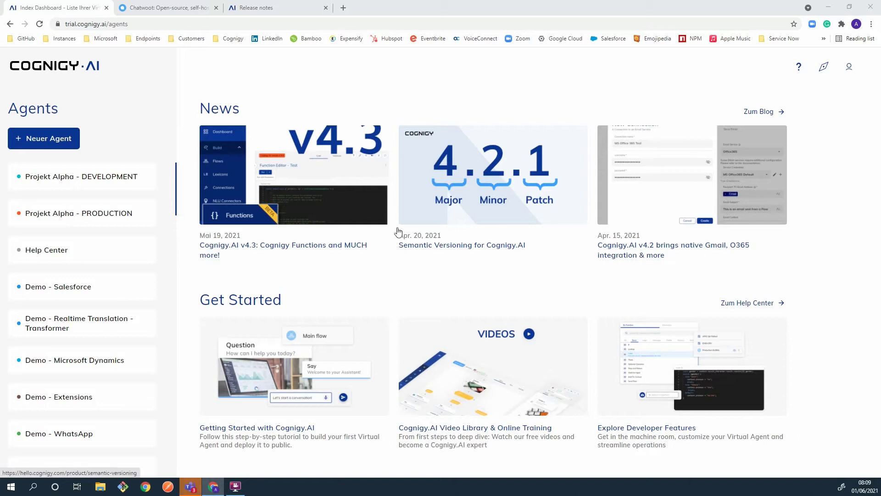
# - Read the Cognigy.AI 4.3.0 features in the release notes, such as Packages, and return to the agent overview
pyautogui.click(285, 14)
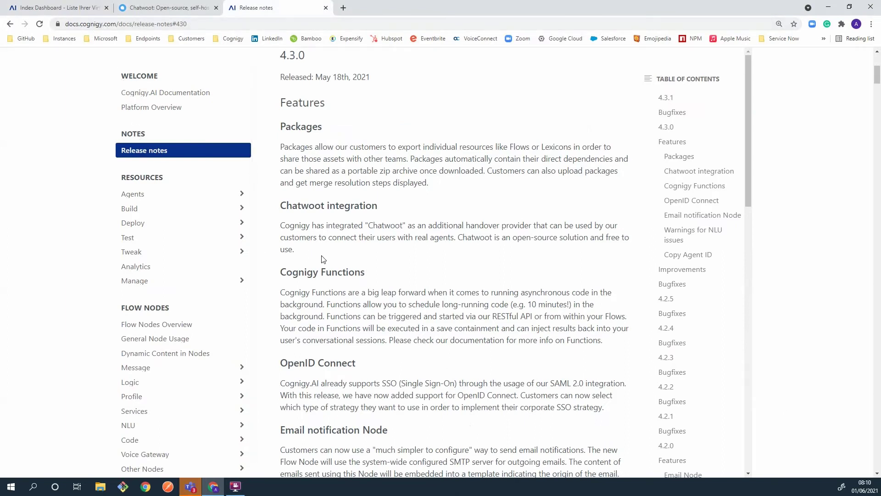
pyautogui.click(77, 9)
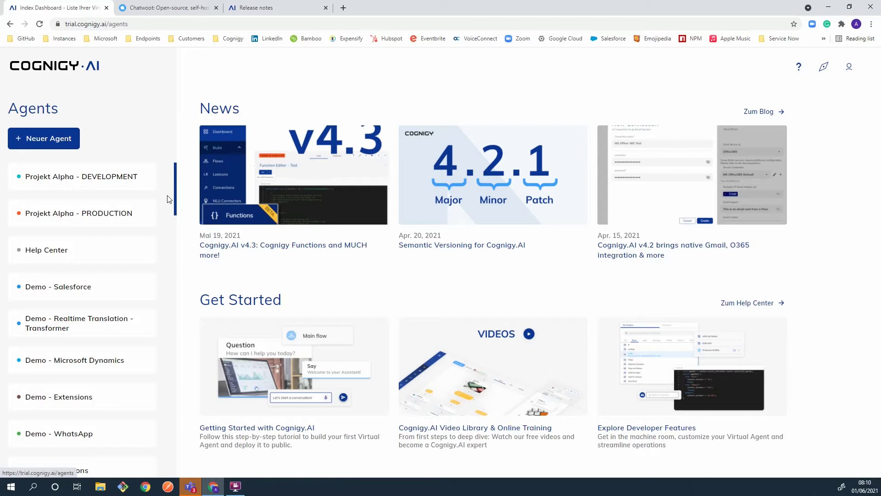
# - Copy the agent ID of the Projekt Alpha - DEVELOPMENT agent
pyautogui.moveTo(148, 177)
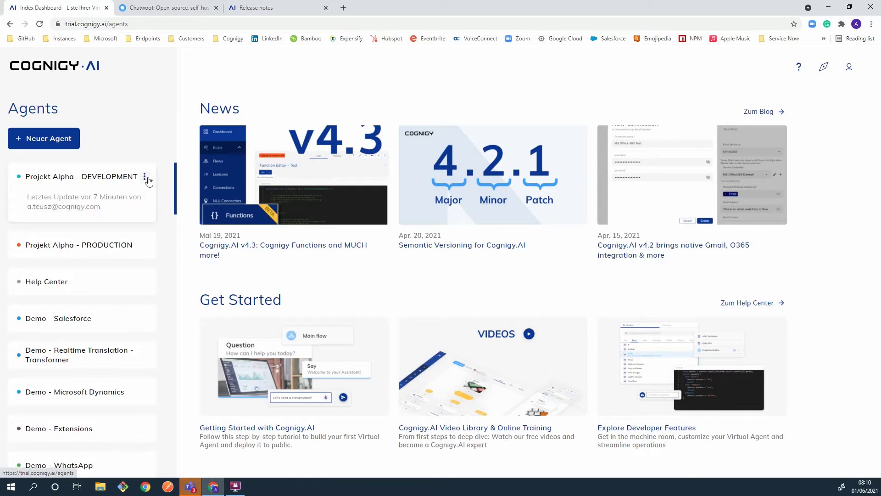
pyautogui.click(145, 179)
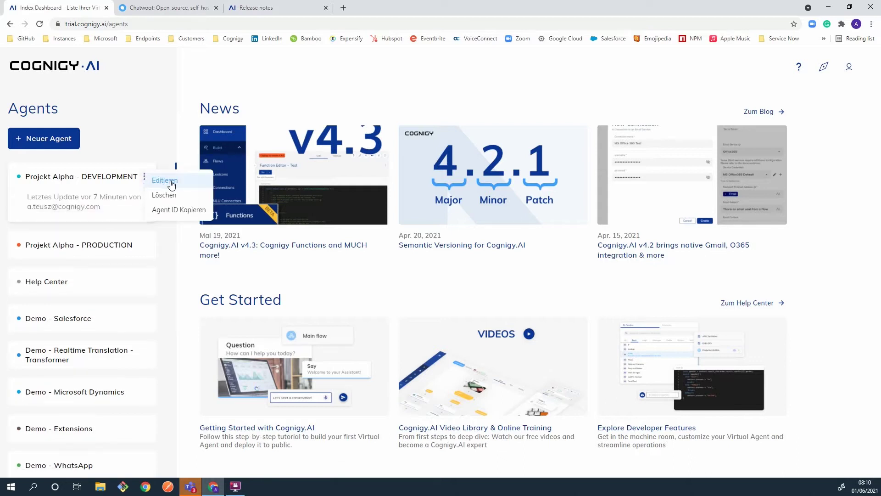
pyautogui.click(177, 211)
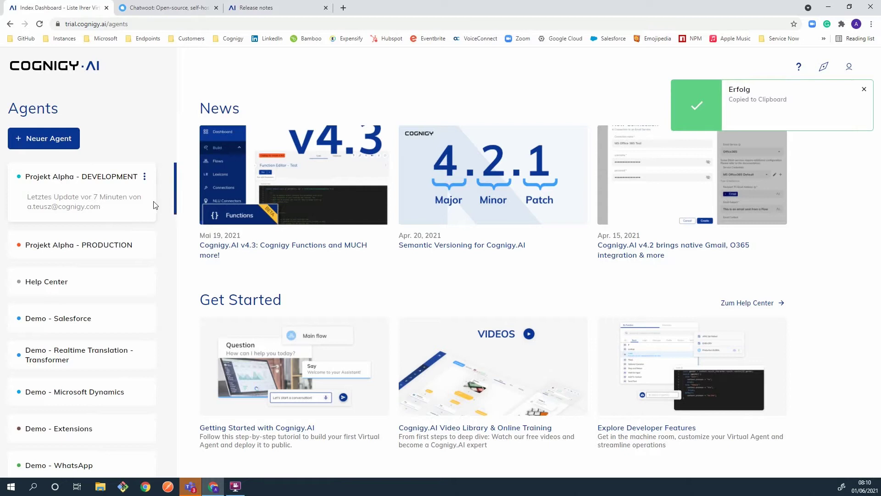
# - Open the Projekt Alpha - DEVELOPMENT agent and look through its Verwalten entries
pyautogui.click(99, 194)
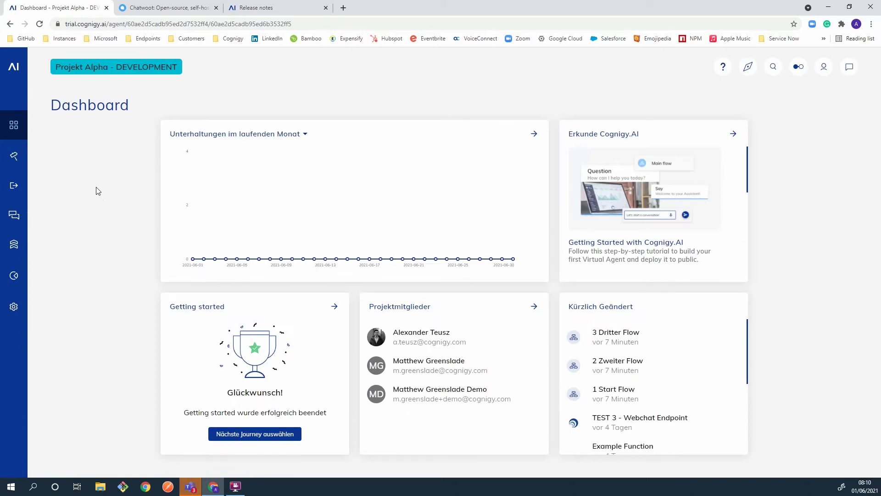
pyautogui.moveTo(16, 173)
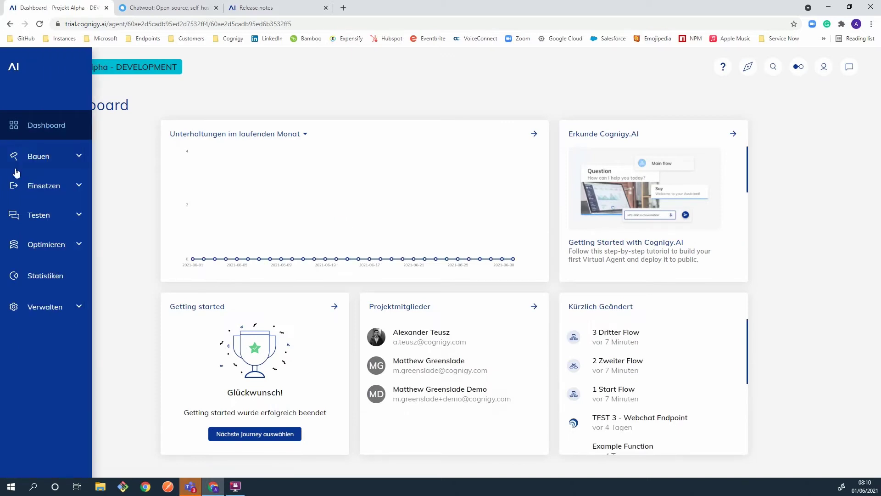
pyautogui.click(51, 313)
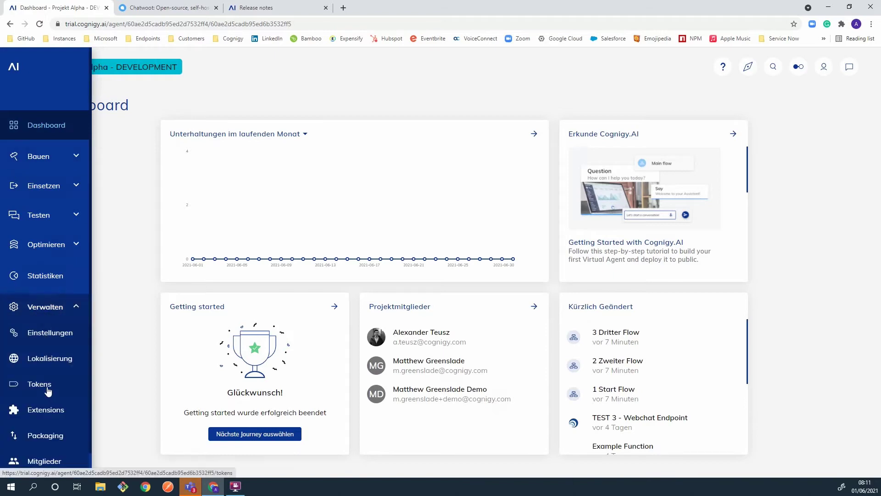
pyautogui.scroll(-1, 46, 397)
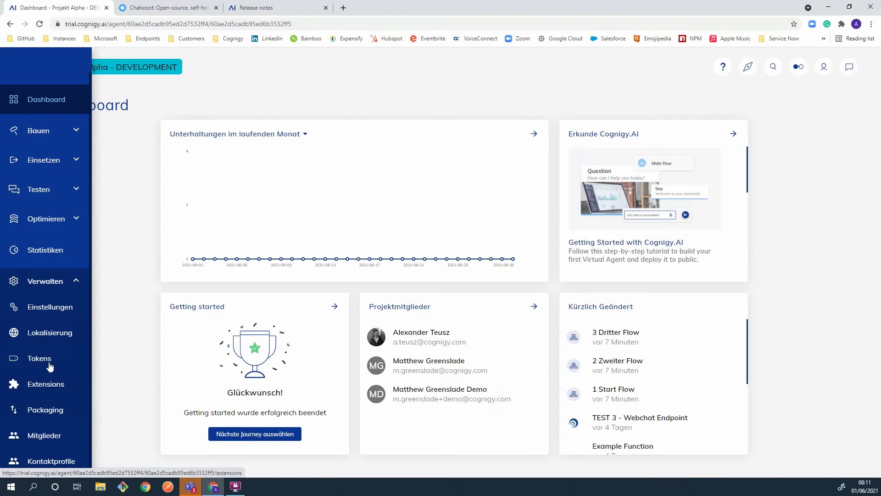
pyautogui.click(41, 281)
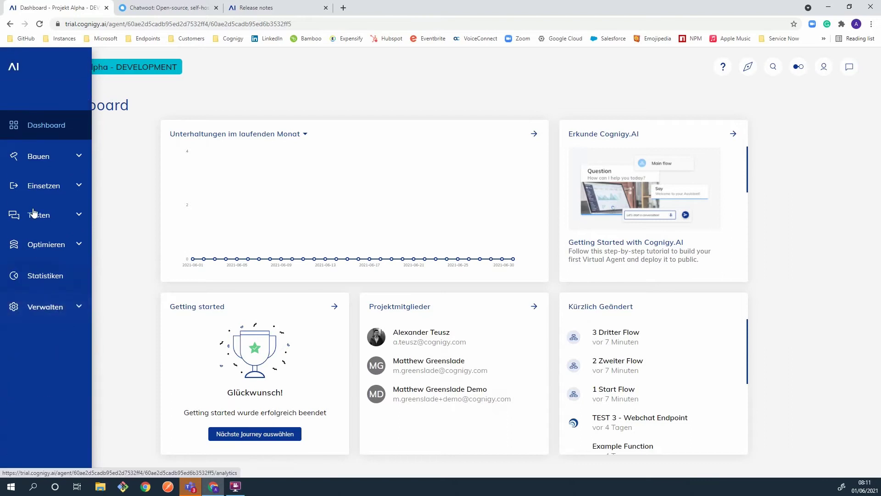
# - Open 1 Start Flow from the development agent's flows
pyautogui.click(43, 159)
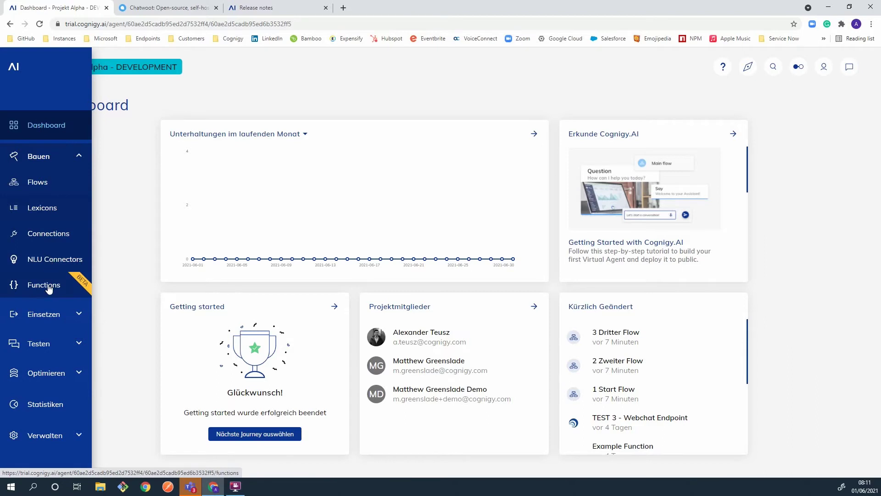
pyautogui.click(42, 184)
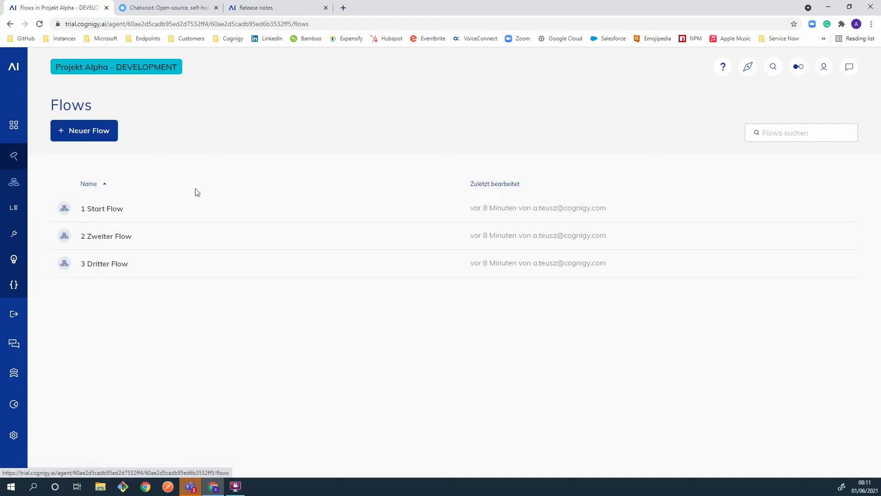
pyautogui.click(245, 217)
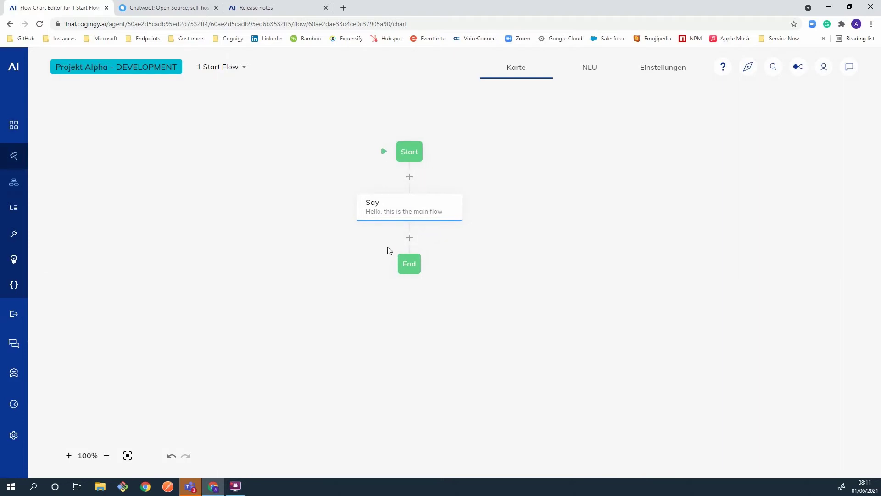
# - Replace the Say node's text with "Guten Tag, wie darf ich Ihnen weiterhelfen?" and save the node
pyautogui.click(392, 214)
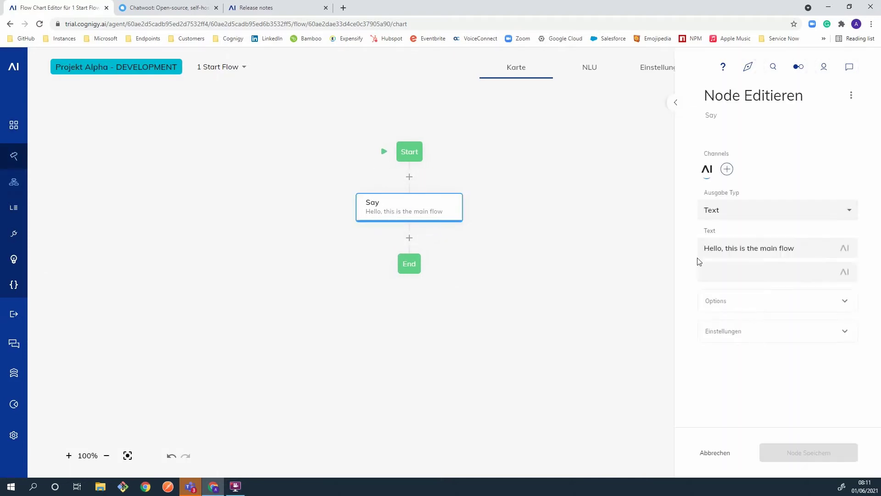
pyautogui.moveTo(811, 248); pyautogui.dragTo(699, 249)
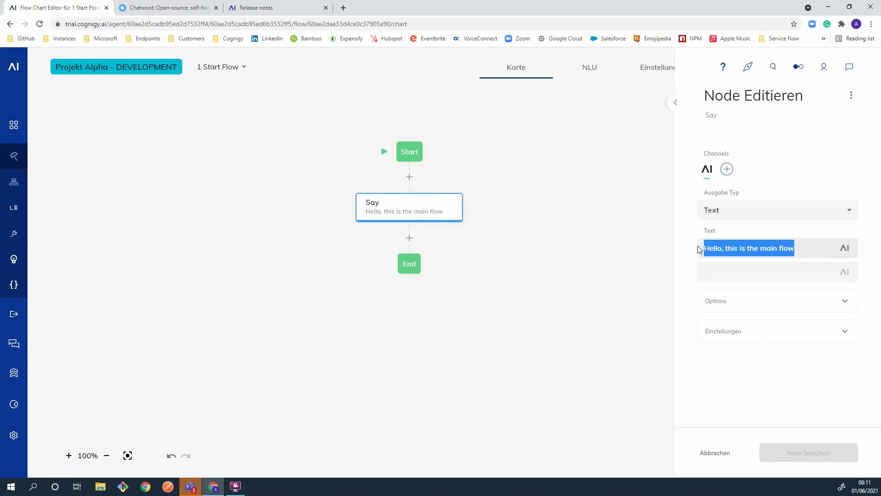
pyautogui.write('Guten Tag')
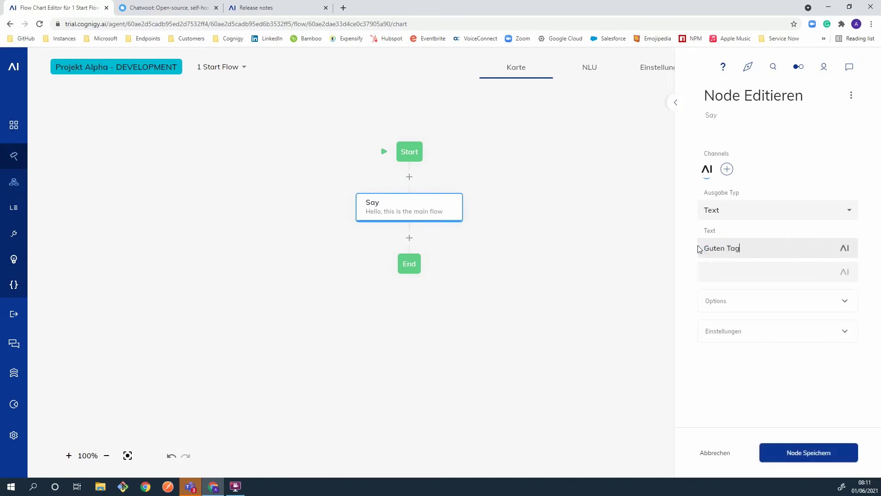
pyautogui.write(', wie darf ich Ihnen weiterhelfen?')
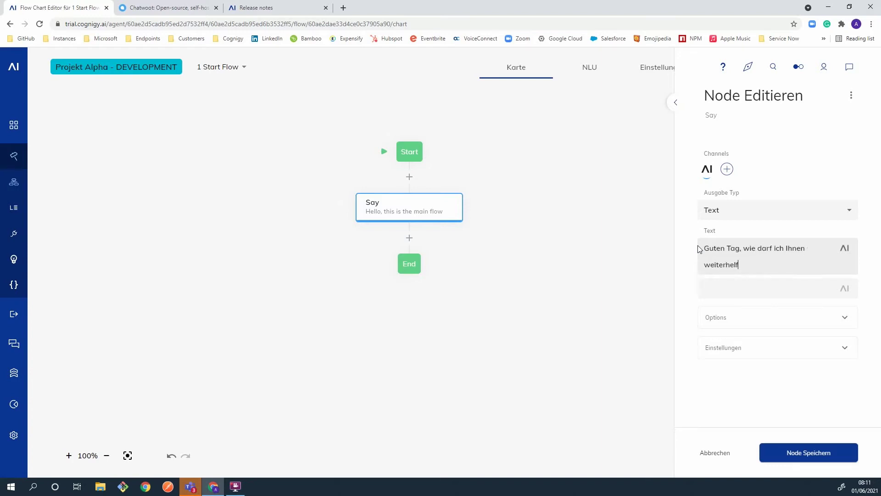
pyautogui.click(787, 452)
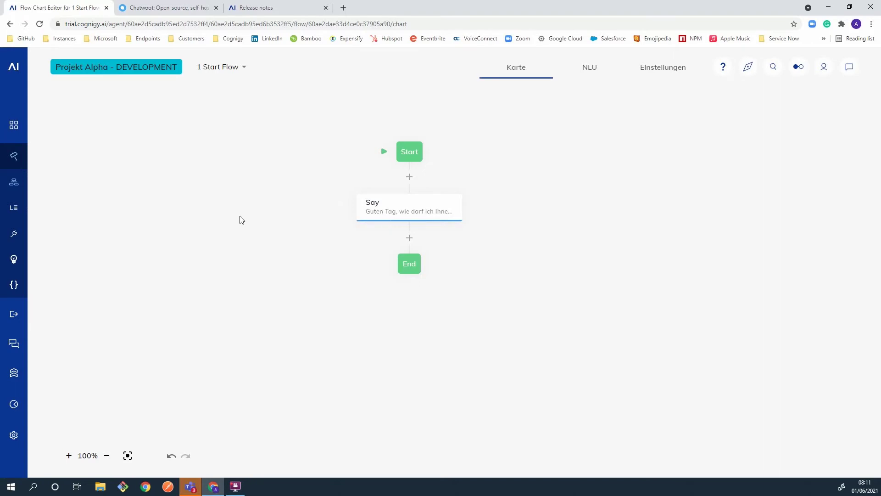
# - Export 1 Start Flow as a package from the flows list and check the running tasks
pyautogui.click(18, 186)
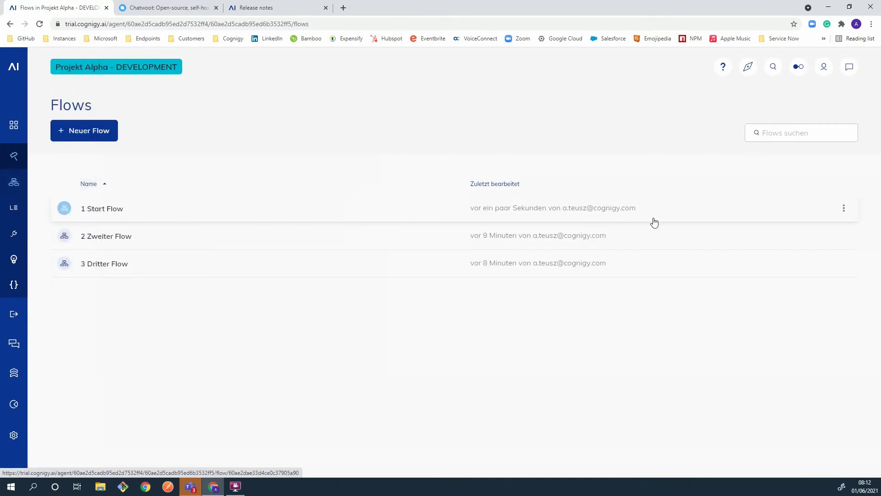
pyautogui.click(845, 209)
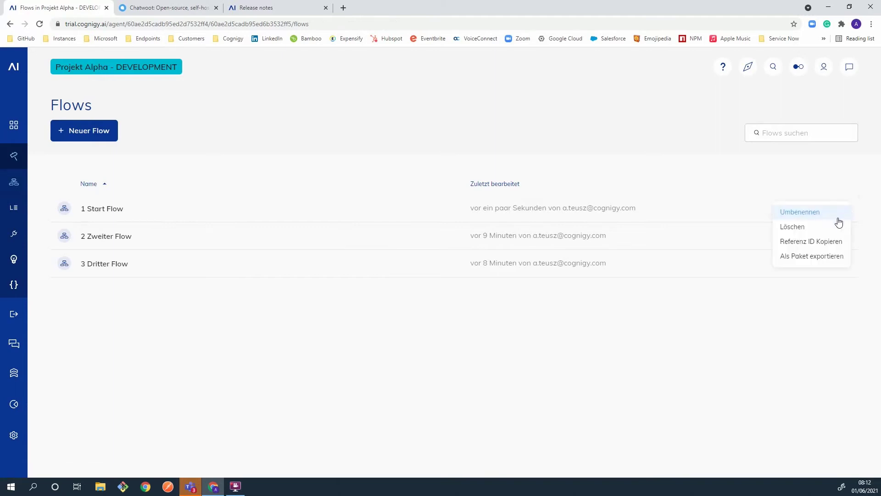
pyautogui.click(826, 256)
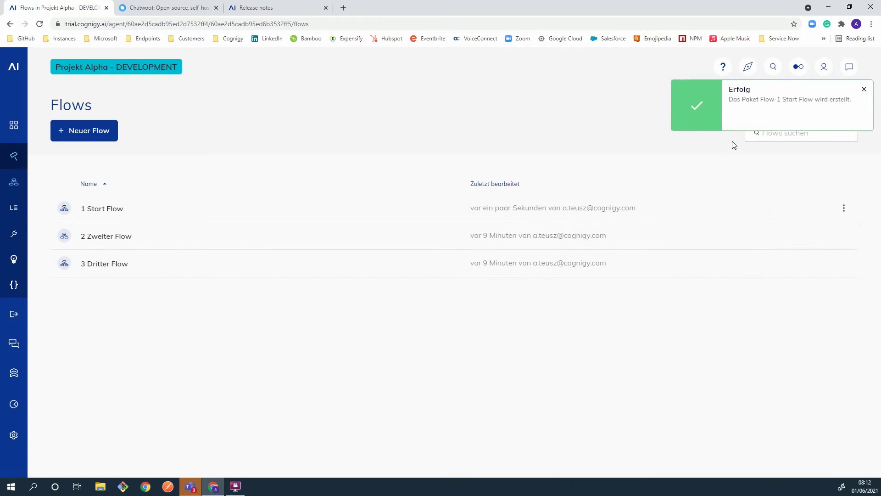
pyautogui.click(799, 67)
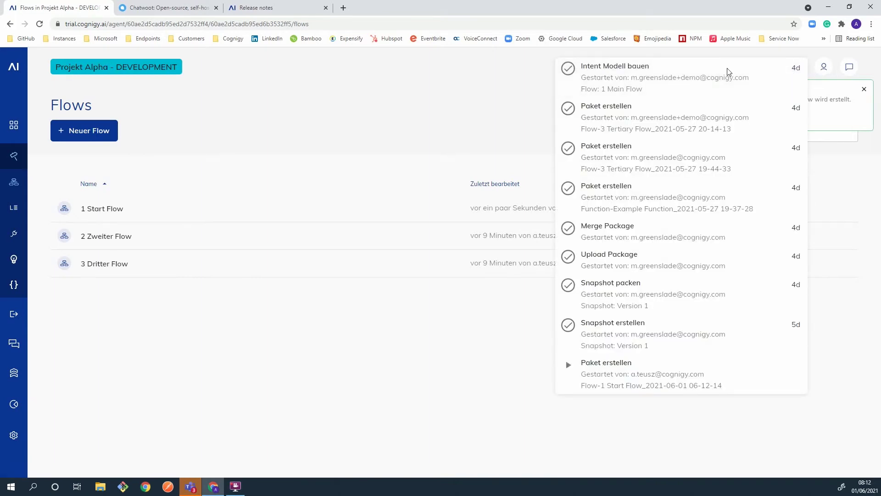
pyautogui.click(500, 90)
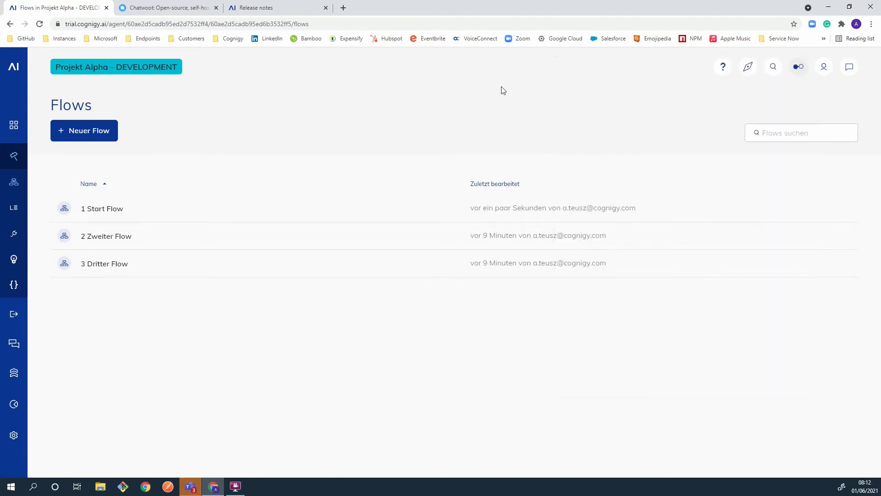
pyautogui.click(799, 77)
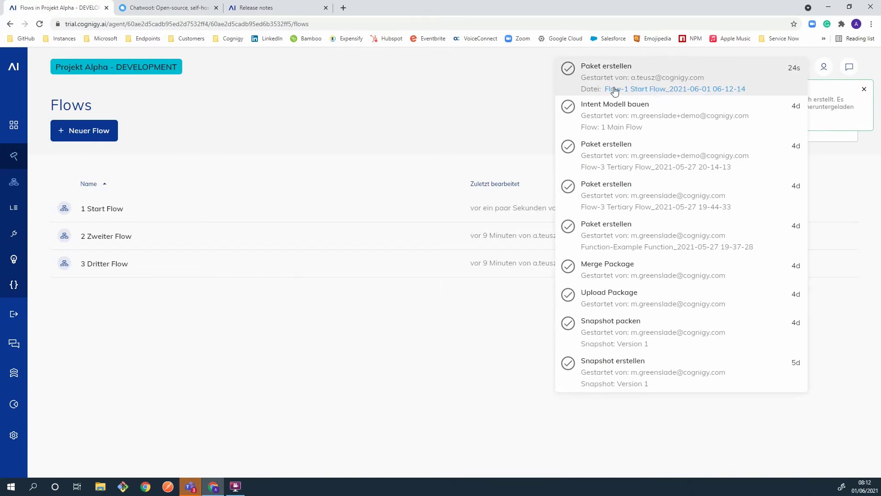
pyautogui.click(651, 91)
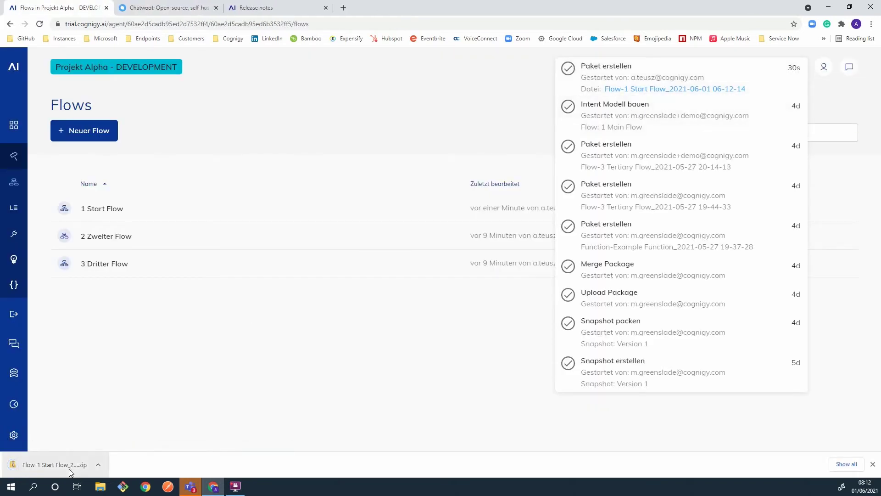
pyautogui.click(110, 414)
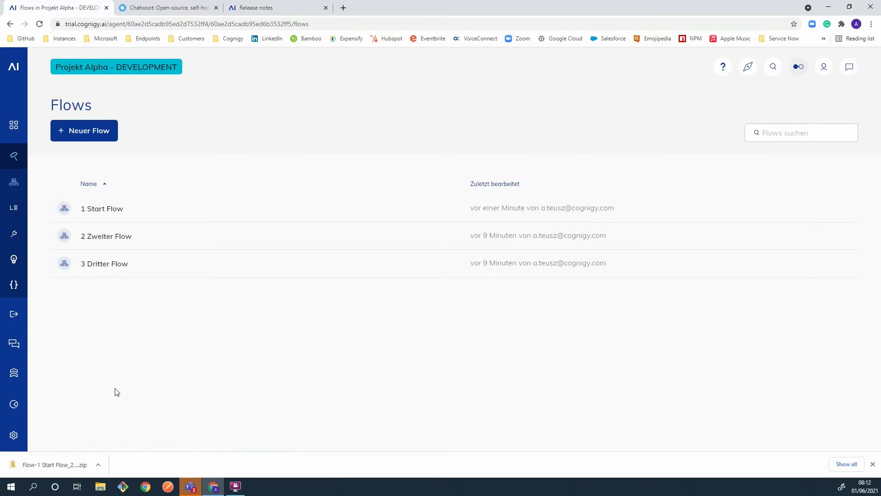
pyautogui.click(18, 72)
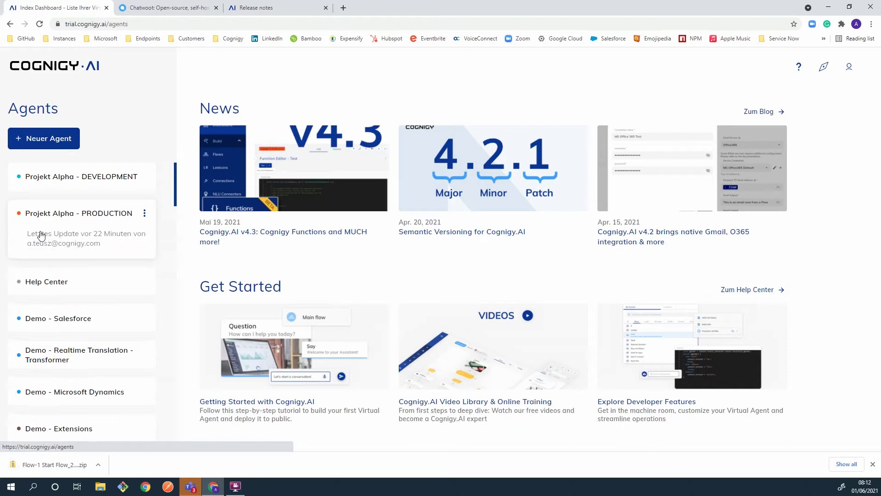
pyautogui.click(76, 224)
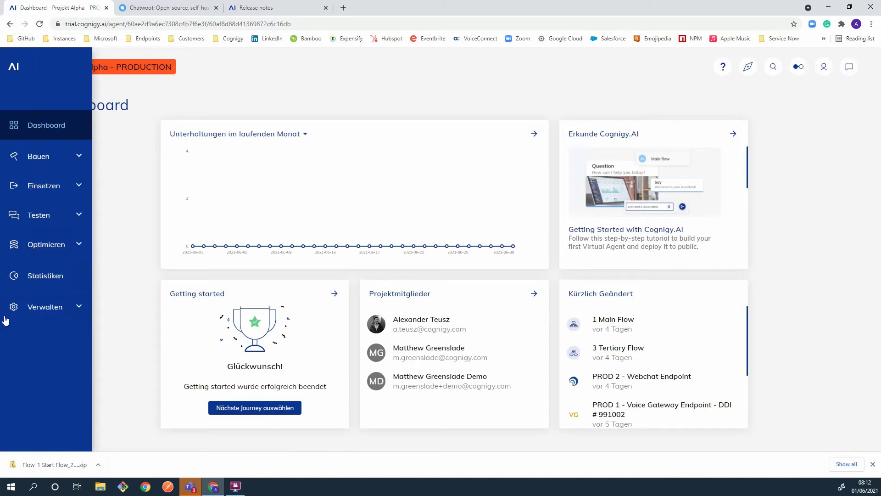
pyautogui.click(20, 310)
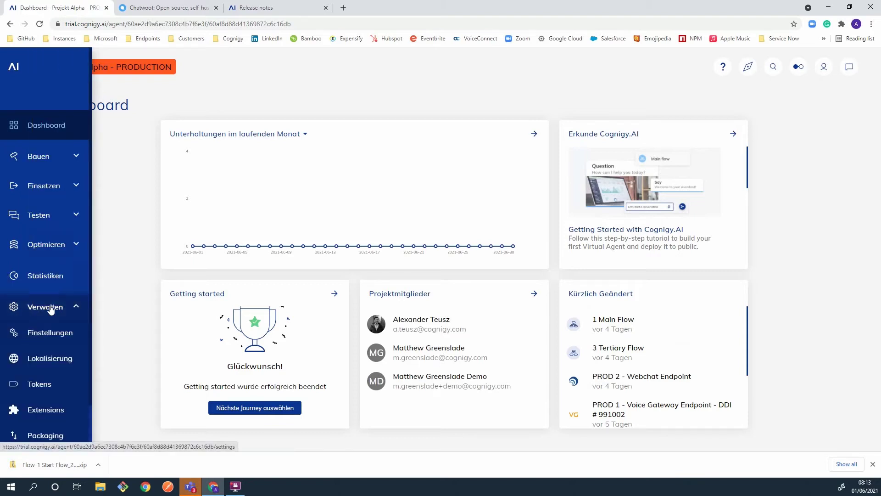
pyautogui.scroll(-1, 45, 316)
pyautogui.click(43, 389)
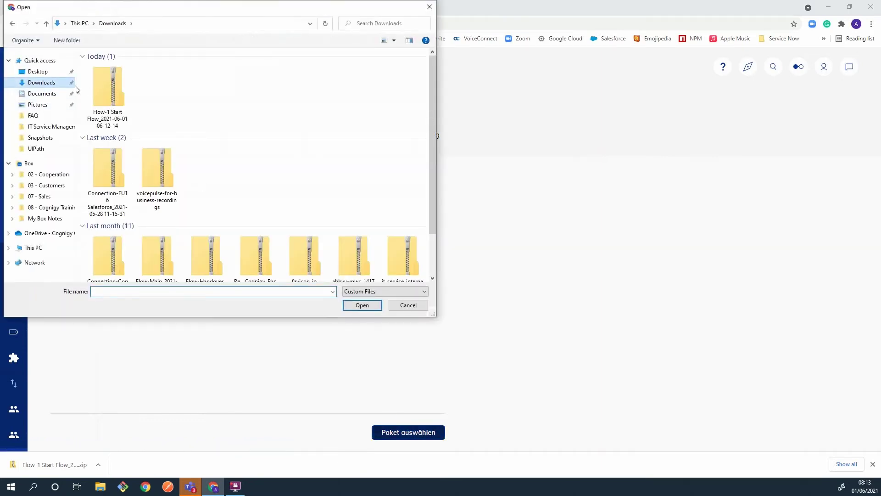
pyautogui.doubleClick(102, 85)
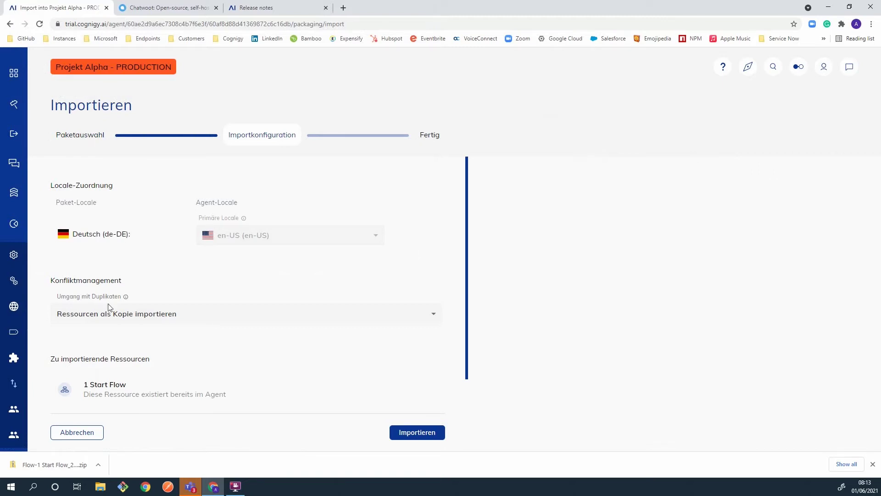
# - Set the handling of duplicates to Ressourcen im Agent ersetzen and import the package
pyautogui.click(109, 320)
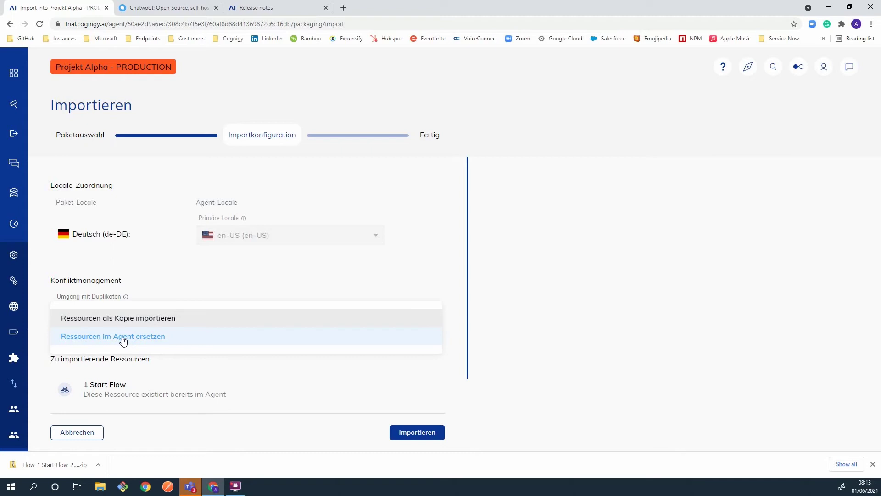
pyautogui.click(115, 338)
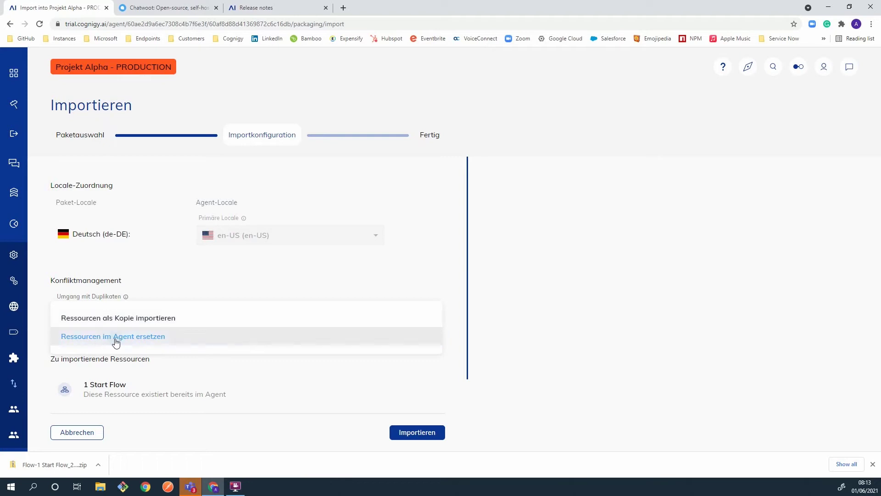
pyautogui.scroll(-1, 229, 321)
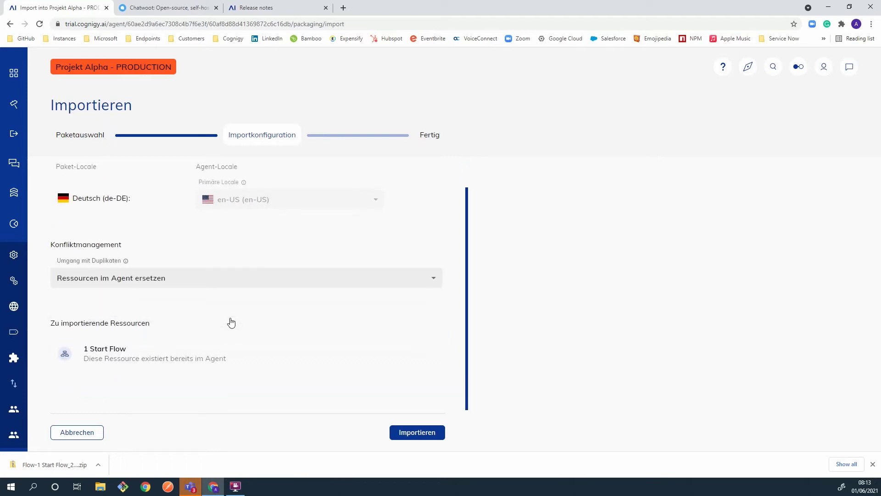
pyautogui.click(409, 435)
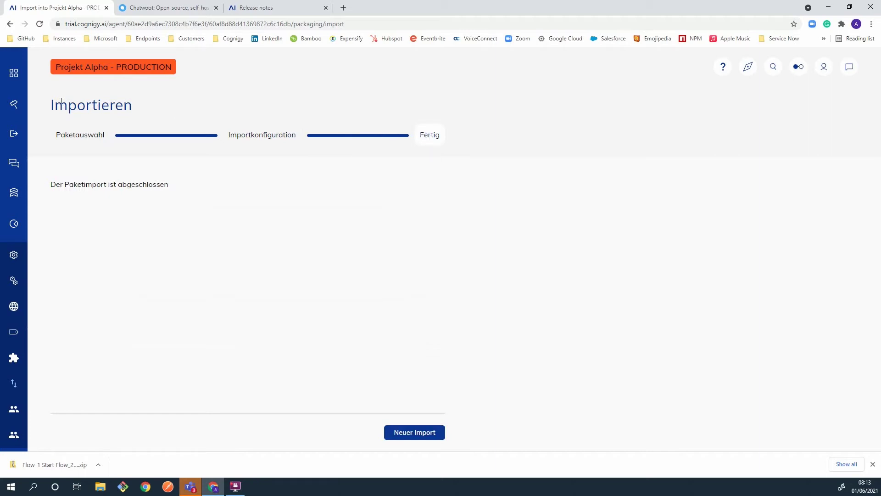
# - Open 1 Start Flow in the production agent and check the text of its Say node
pyautogui.moveTo(3, 110)
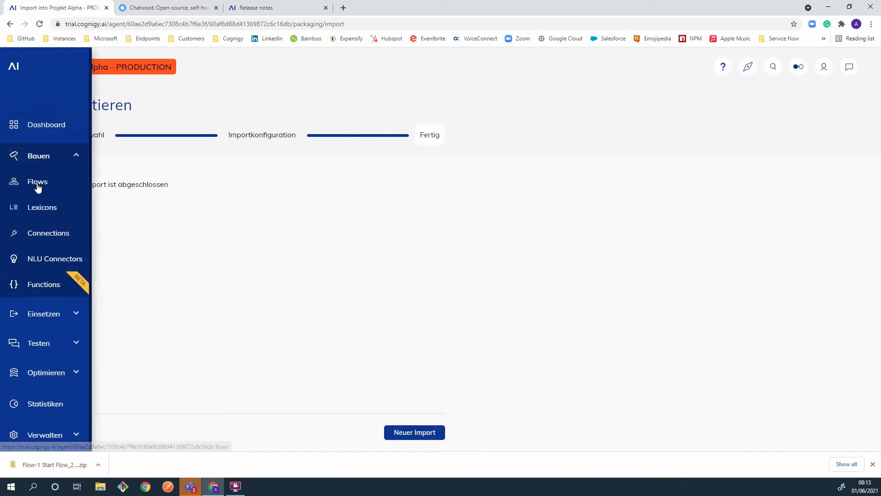
pyautogui.click(37, 182)
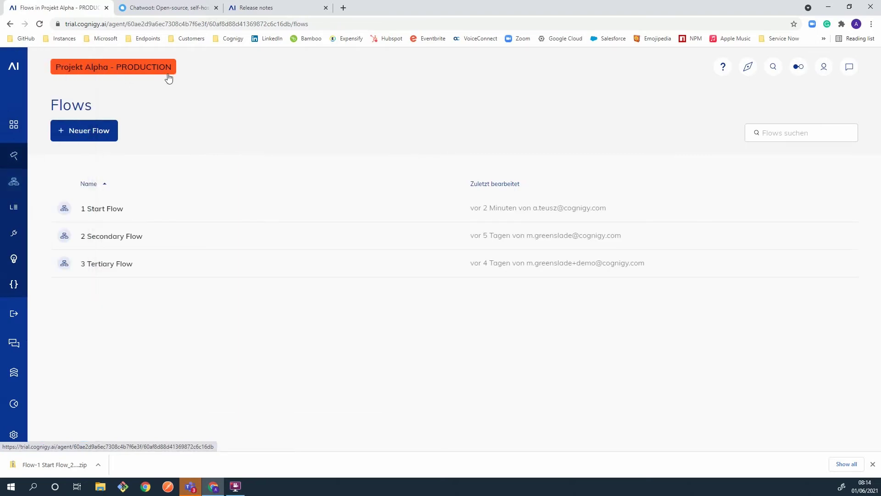
pyautogui.click(117, 211)
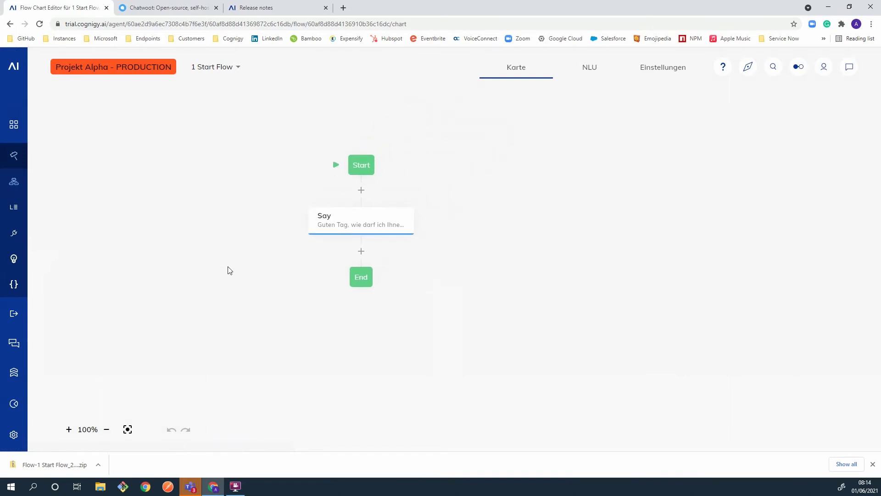
pyautogui.click(327, 226)
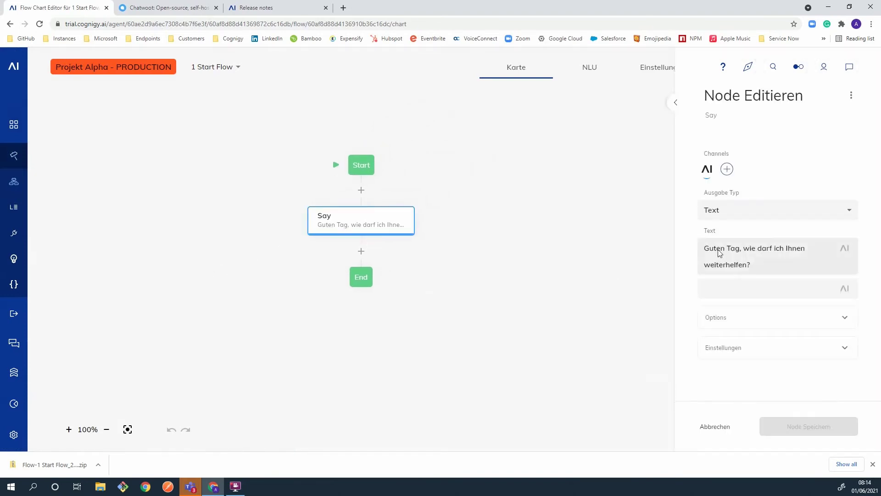
pyautogui.click(566, 304)
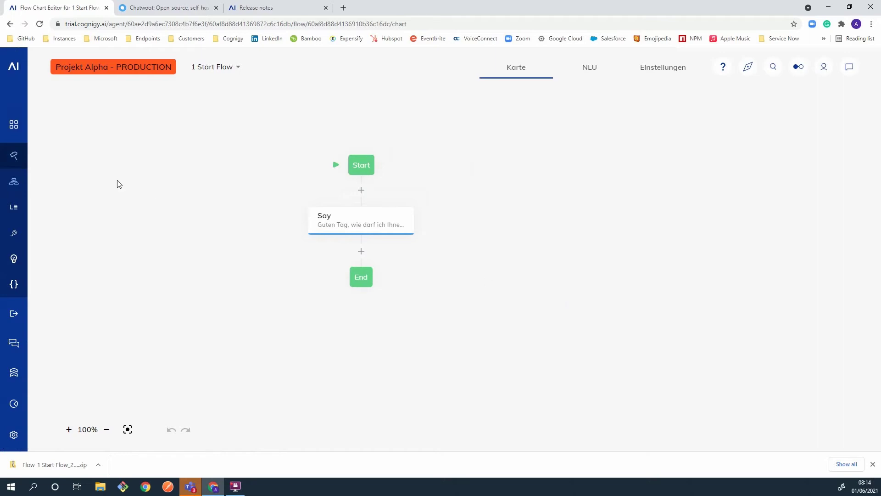
# - Open the list of endpoints of the Projekt Alpha - PRODUCTION agent
pyautogui.moveTo(9, 183)
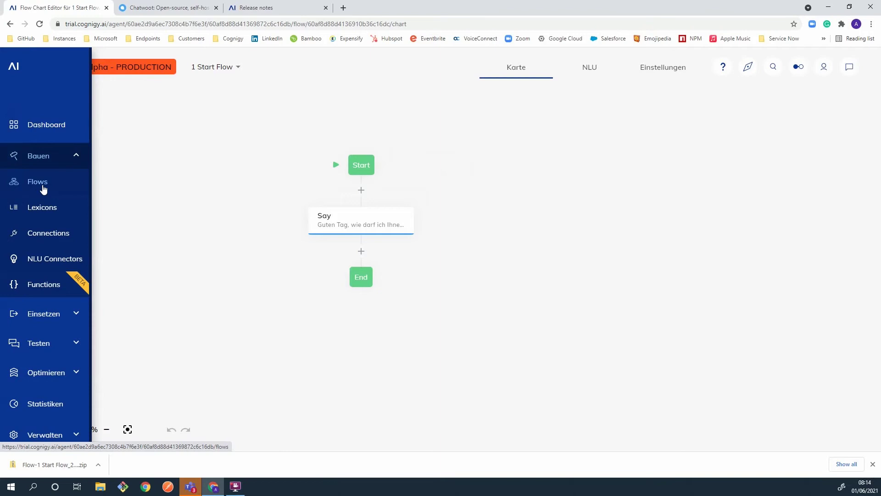
pyautogui.click(43, 161)
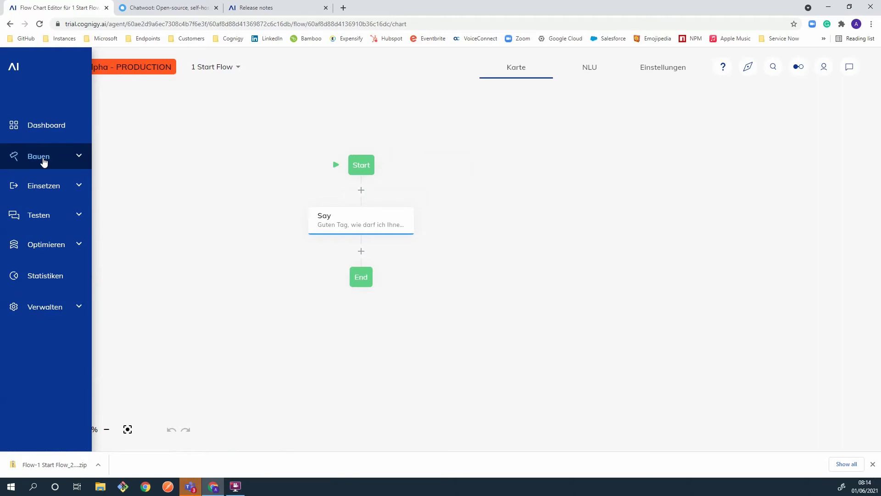
pyautogui.click(43, 187)
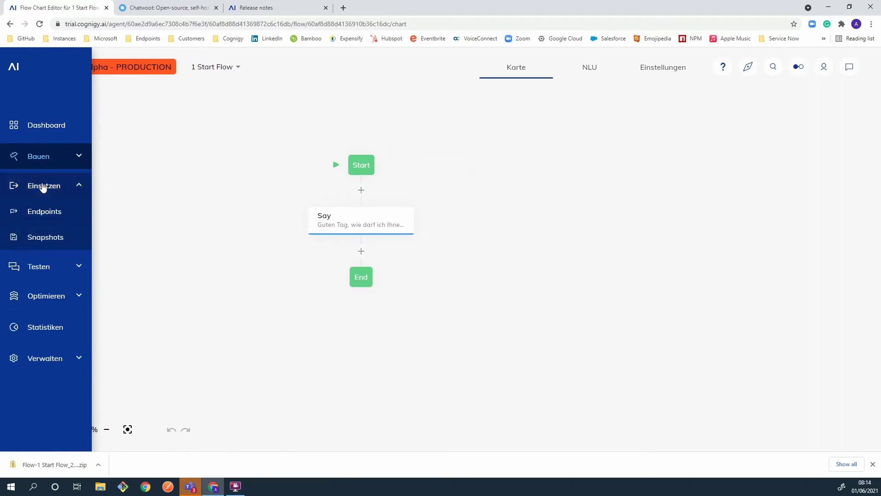
pyautogui.click(46, 217)
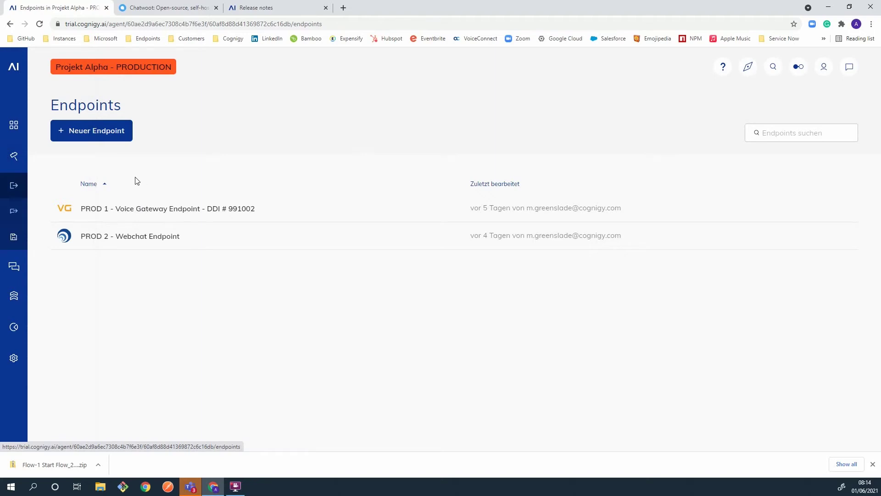
# - Switch to the Chatwoot website and look through the product overview on its home page
pyautogui.click(168, 7)
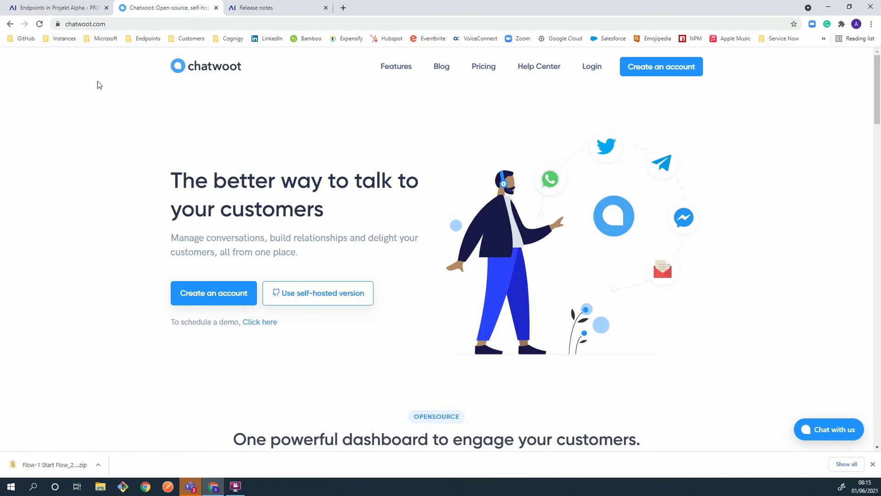
pyautogui.scroll(-4, 102, 138)
pyautogui.scroll(-4, 102, 150)
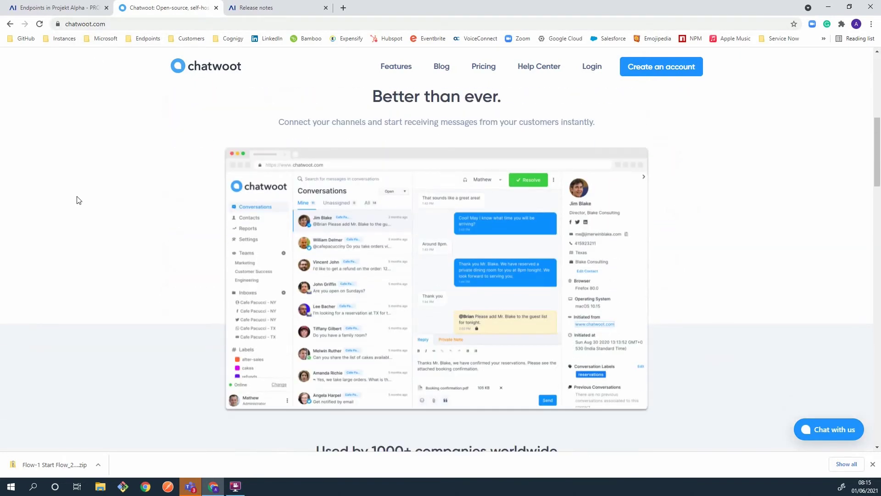
# - Back in Cognigy.AI, choose Chatwoot as handover platform for PROD 2 - Webchat Endpoint, and leave for the flows list without saving
pyautogui.click(69, 8)
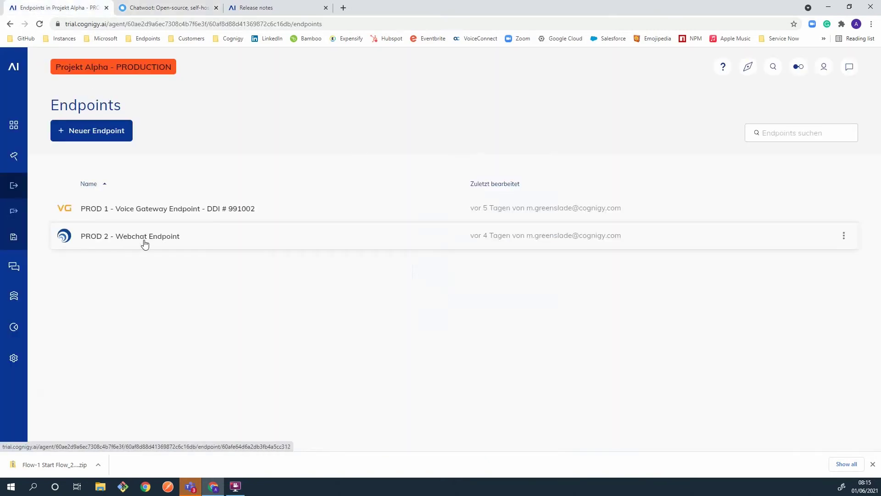
pyautogui.click(121, 230)
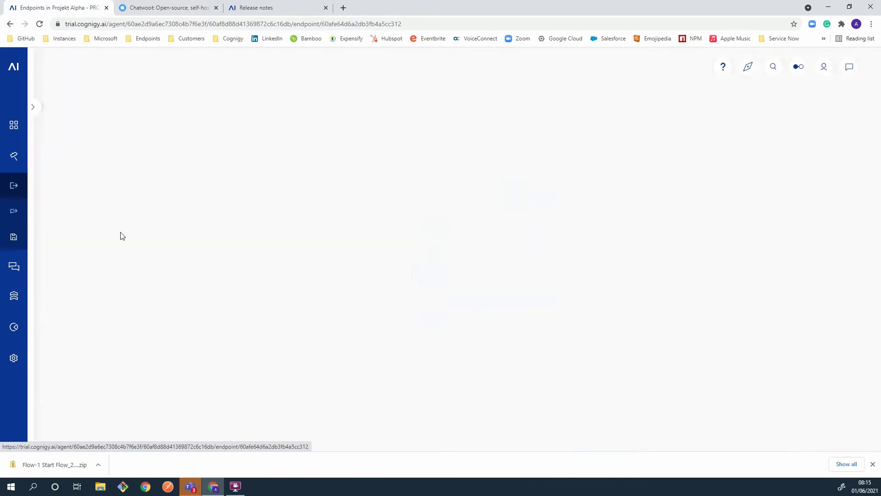
pyautogui.scroll(-4, 137, 263)
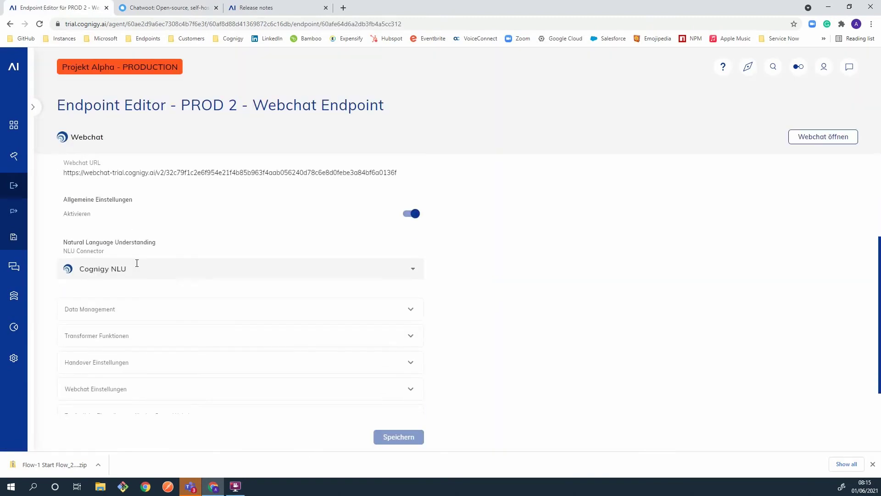
pyautogui.click(113, 332)
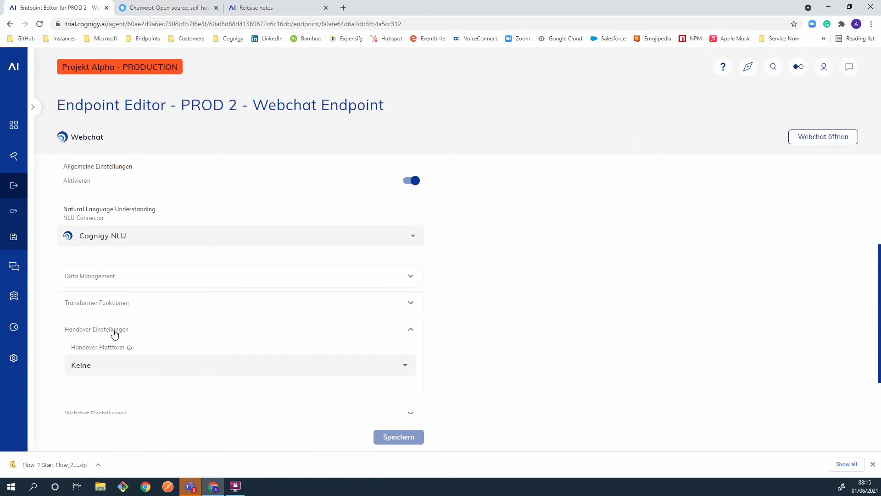
pyautogui.scroll(-1, 108, 321)
pyautogui.click(102, 309)
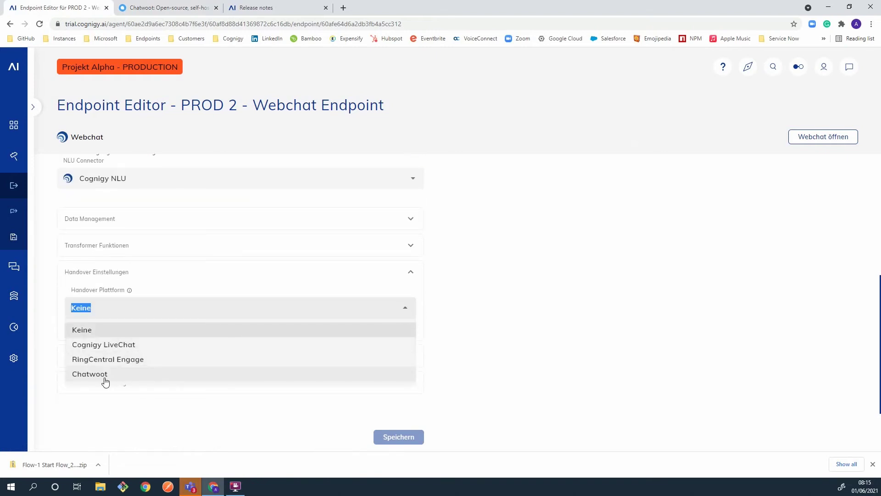
pyautogui.click(89, 375)
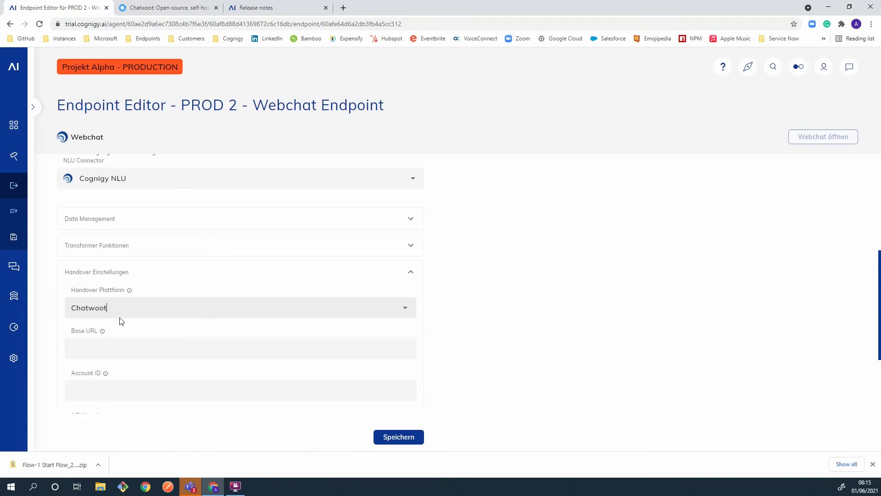
pyautogui.scroll(-2, 93, 312)
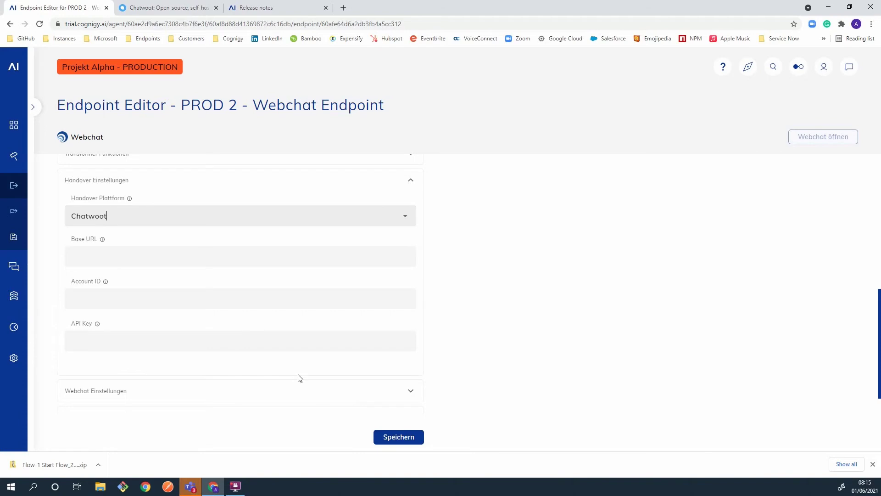
pyautogui.click(20, 161)
pyautogui.click(34, 191)
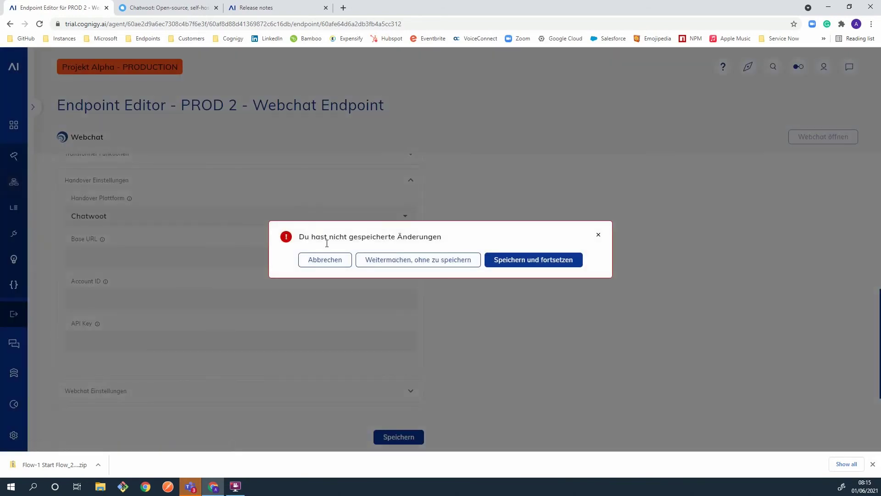
pyautogui.click(418, 259)
# - Open 1 Start Flow and add the Cognigy Handover node between the Say node and the end of the flow
pyautogui.click(155, 214)
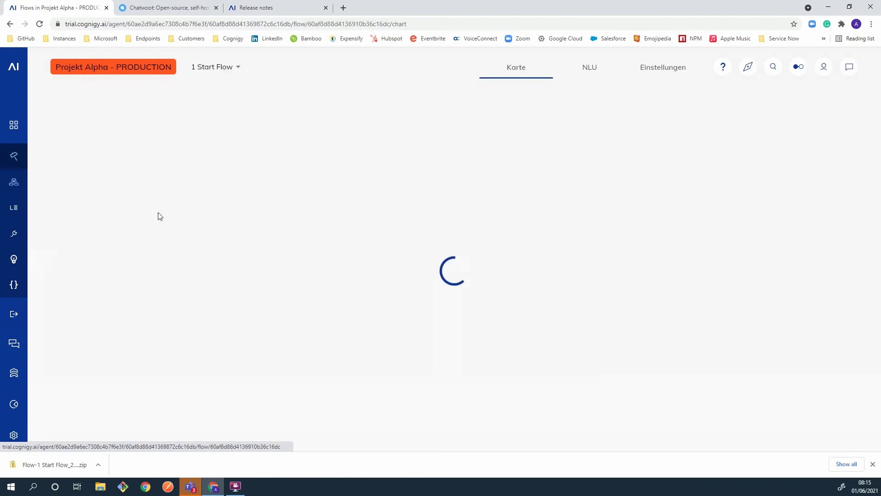
pyautogui.click(361, 251)
pyautogui.write('hando')
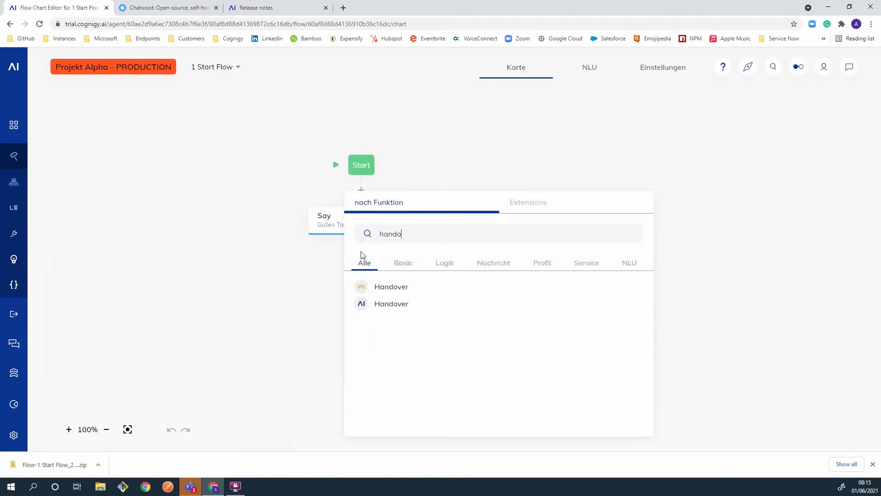
pyautogui.click(381, 309)
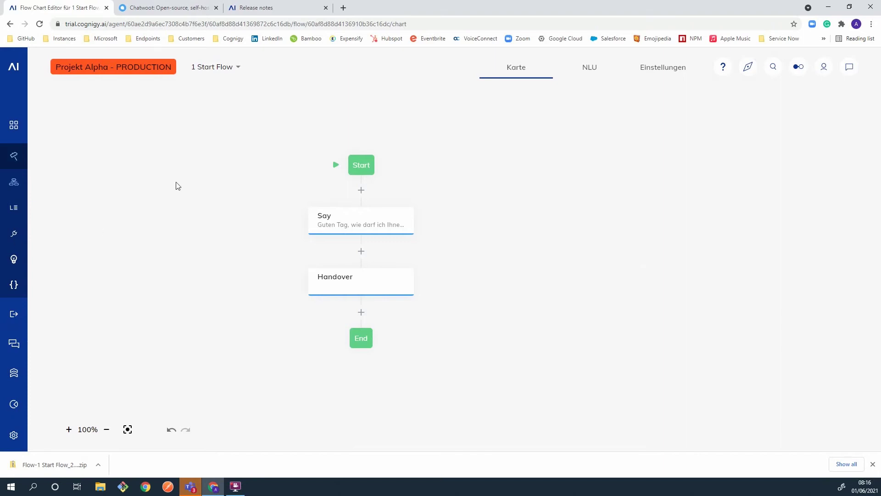
# - Open 2 Secondary Flow and add a Send SMTP Email node after the Say node
pyautogui.click(22, 184)
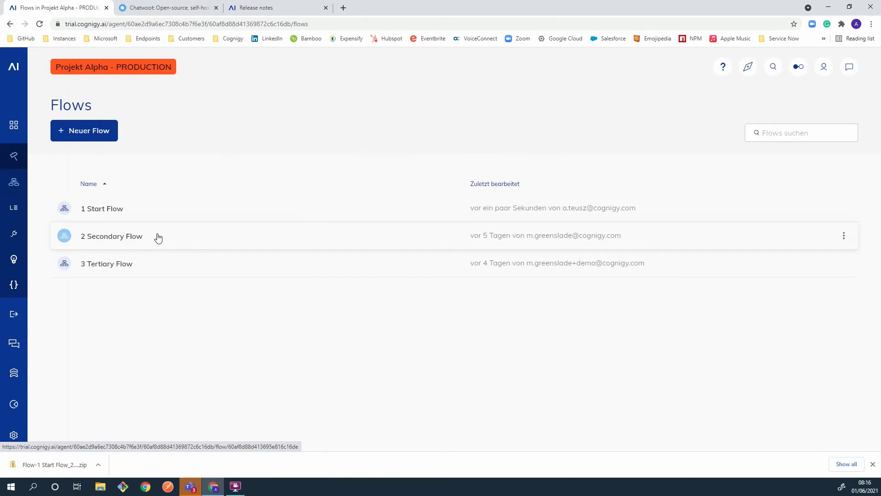
pyautogui.click(158, 237)
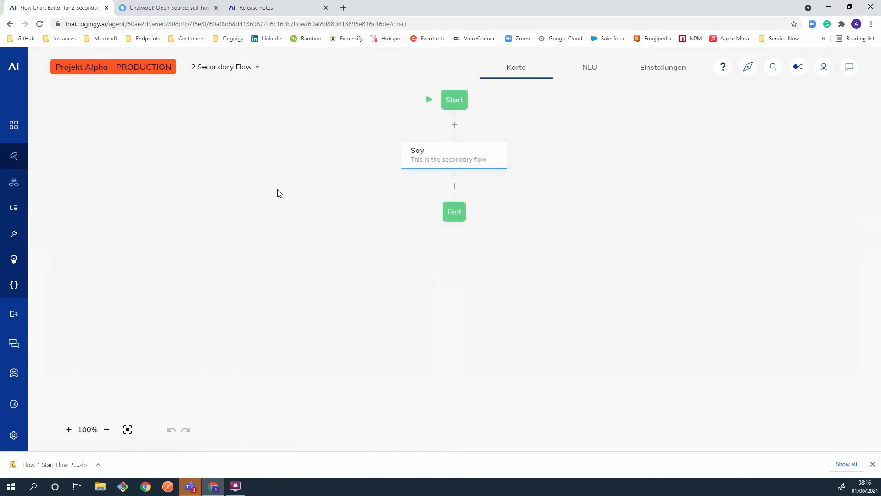
pyautogui.click(432, 230)
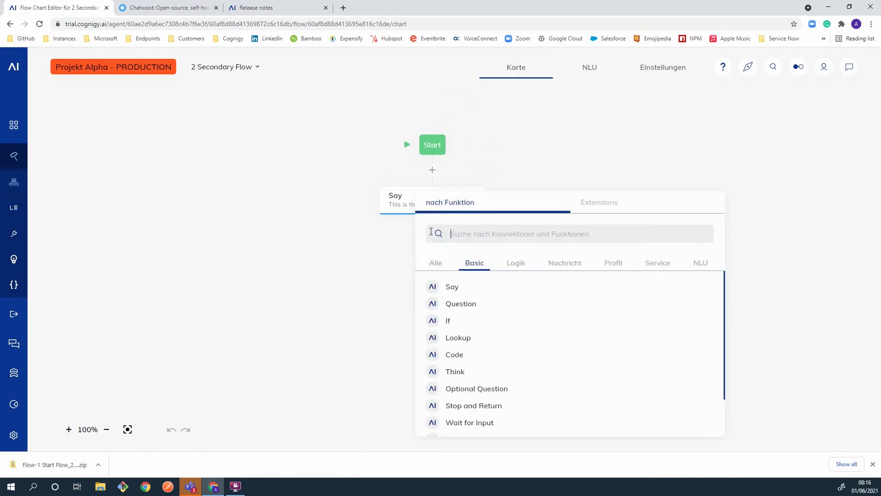
pyautogui.write('send e')
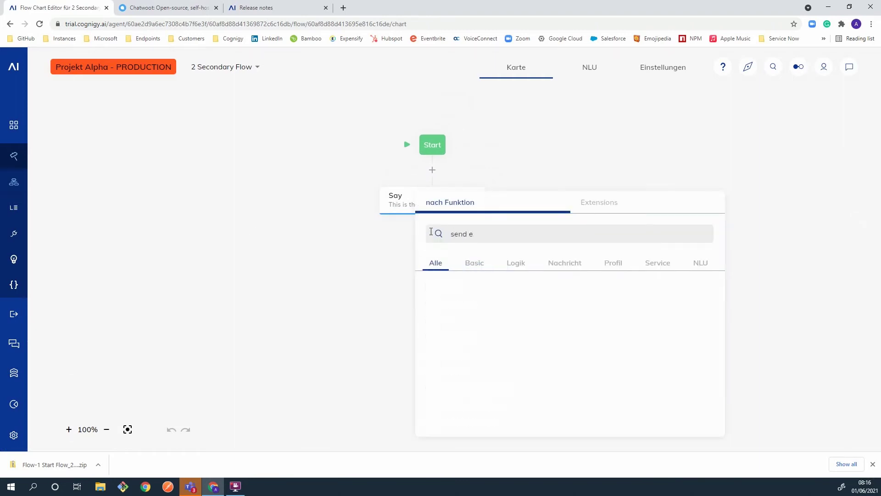
pyautogui.press('BackSpace')
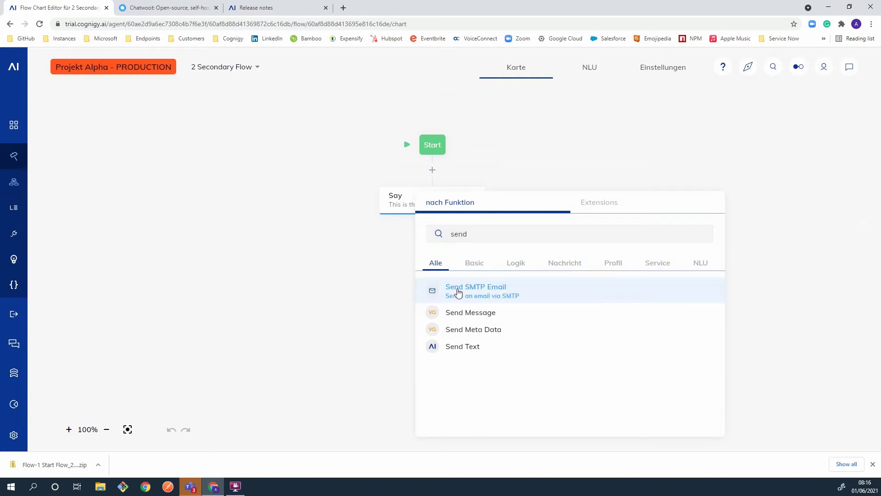
pyautogui.click(491, 294)
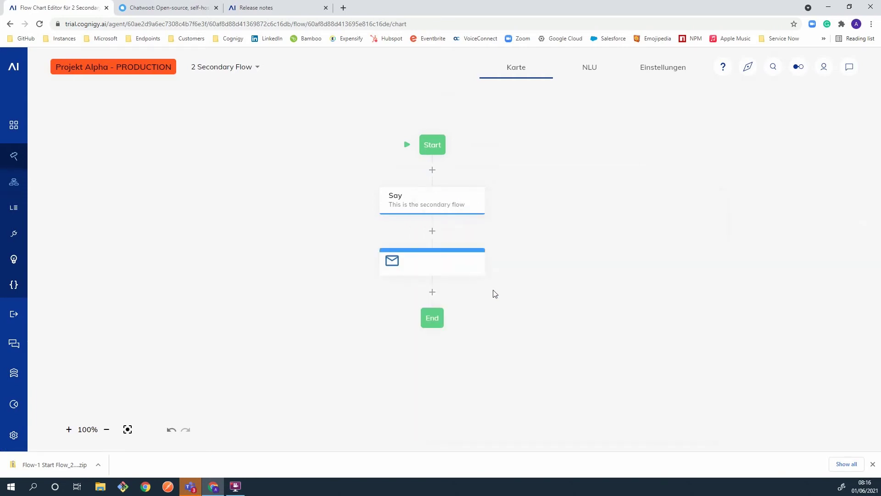
# - Examine the email services offered in the Send SMTP Email node and close its settings without changes
pyautogui.click(713, 180)
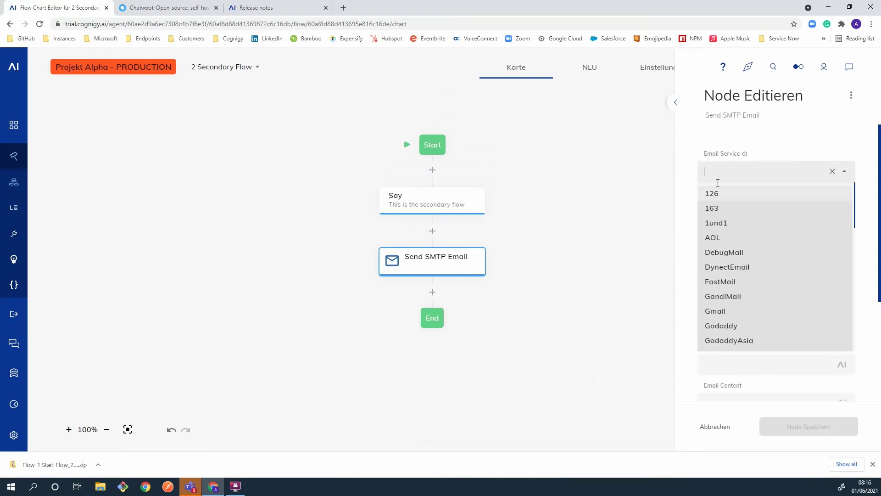
pyautogui.scroll(-4, 728, 285)
pyautogui.scroll(-2, 730, 316)
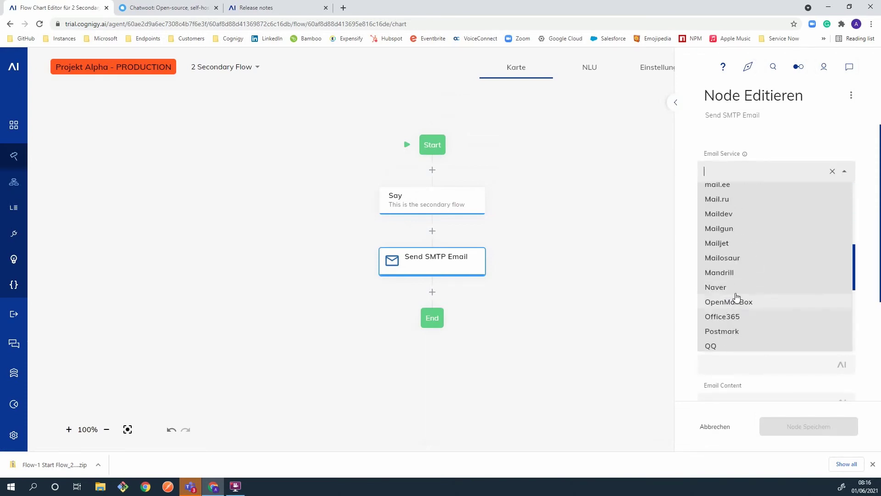
pyautogui.scroll(6, 730, 222)
pyautogui.scroll(-5, 746, 248)
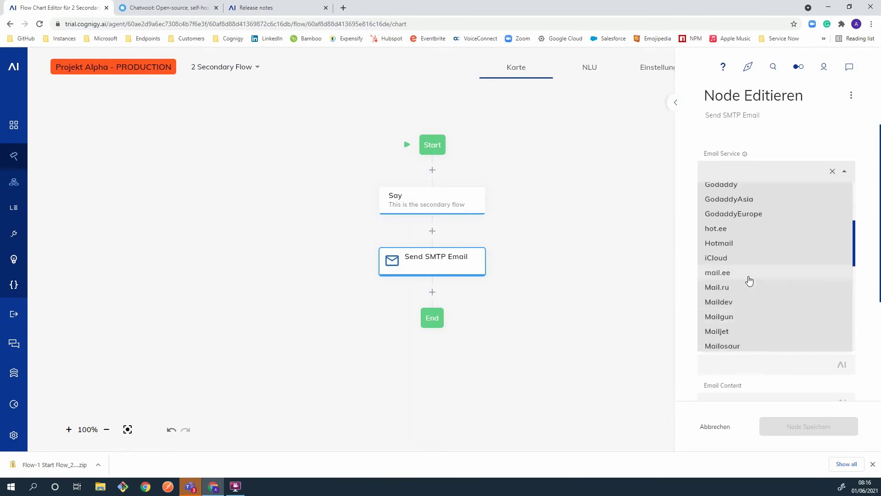
pyautogui.click(692, 218)
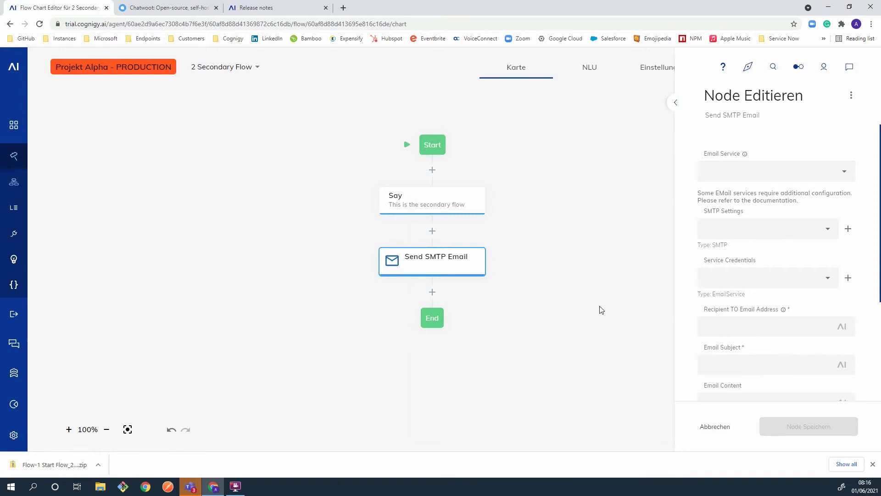
pyautogui.click(728, 426)
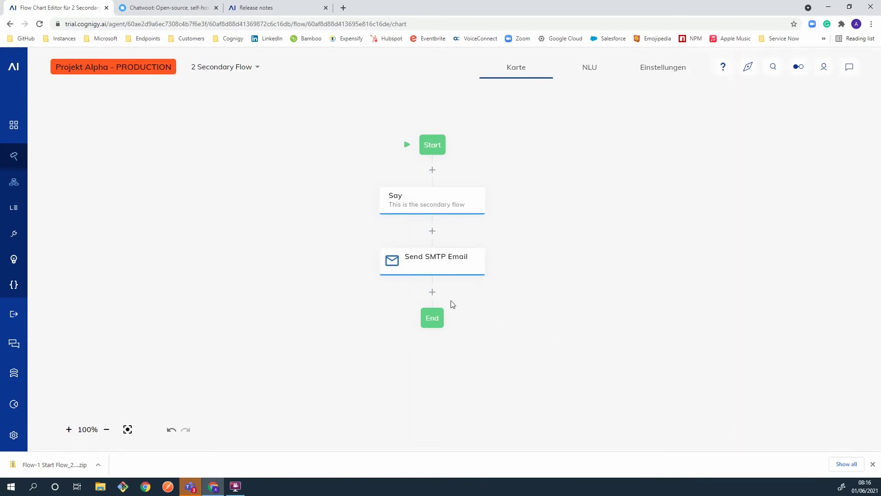
# - Add an Email Notification node between the Send SMTP Email node and the end of 2 Secondary Flow
pyautogui.click(433, 292)
pyautogui.write('not')
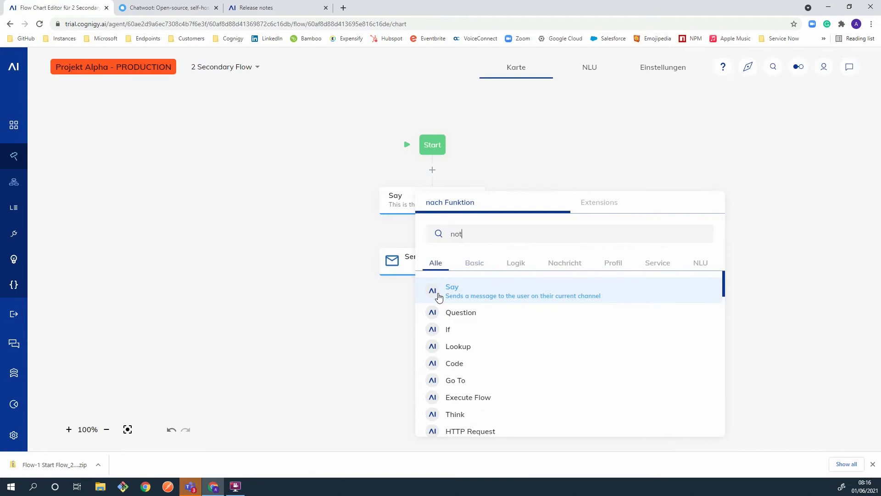
pyautogui.click(439, 298)
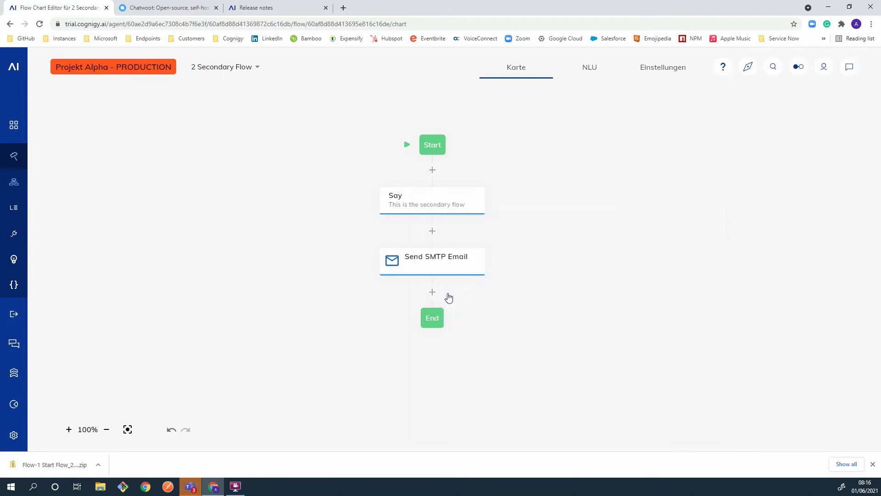
# - Compare the settings of the Send SMTP Email and Email Notification nodes and close them without changes
pyautogui.click(406, 260)
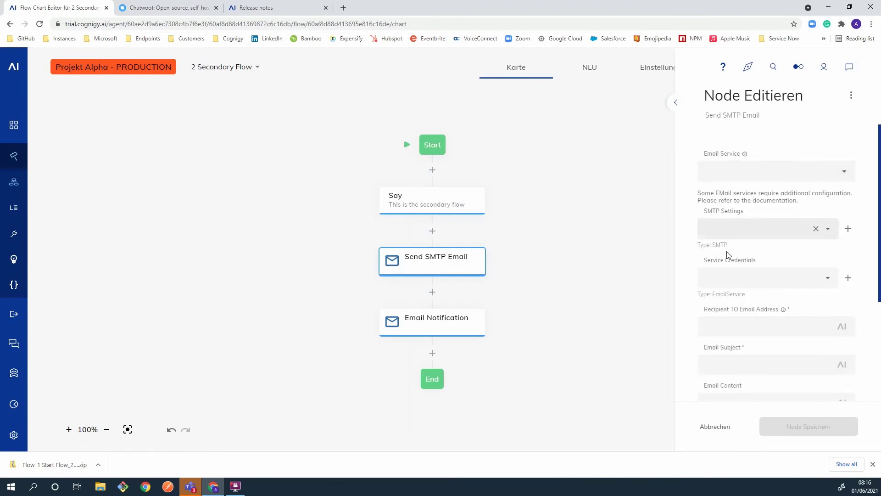
pyautogui.click(434, 327)
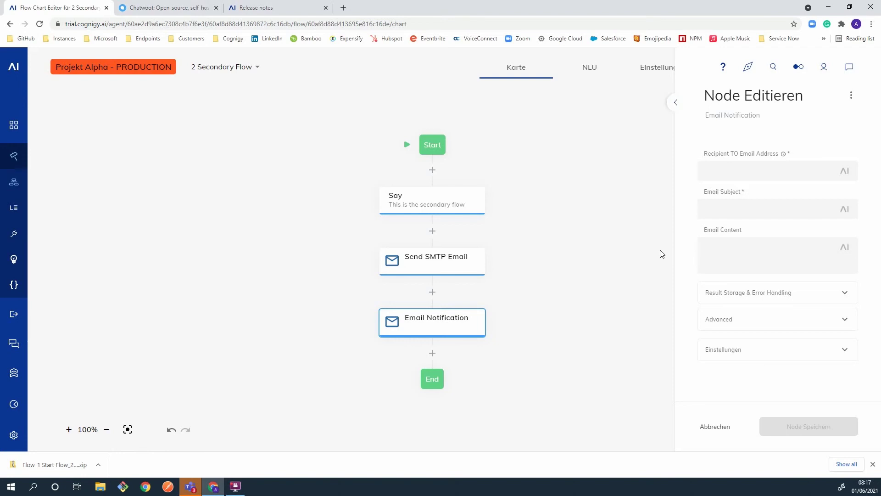
pyautogui.click(507, 390)
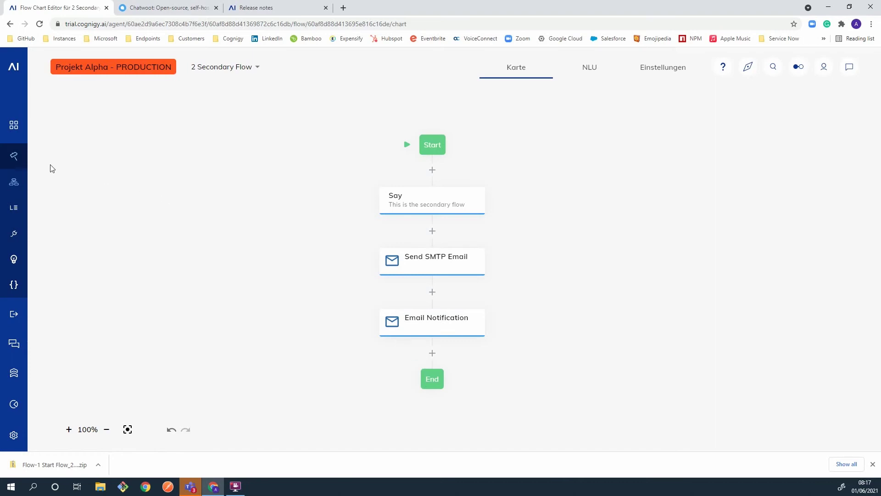
# - View the production agent's functions, switch to the Projekt Alpha - DEVELOPMENT agent and open its Example Function
pyautogui.moveTo(14, 163)
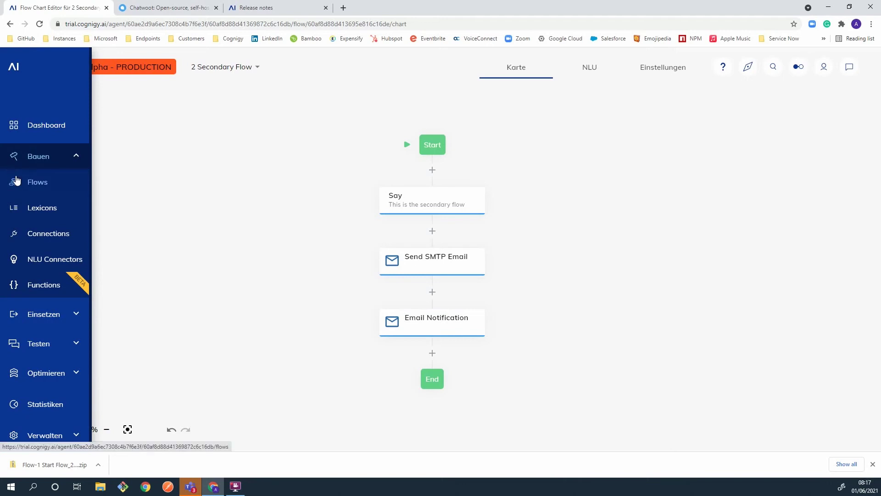
pyautogui.click(79, 291)
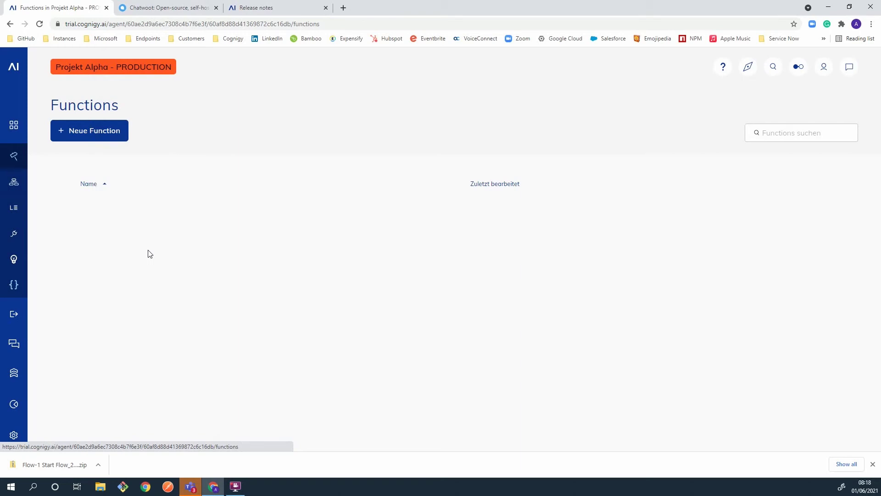
pyautogui.click(13, 69)
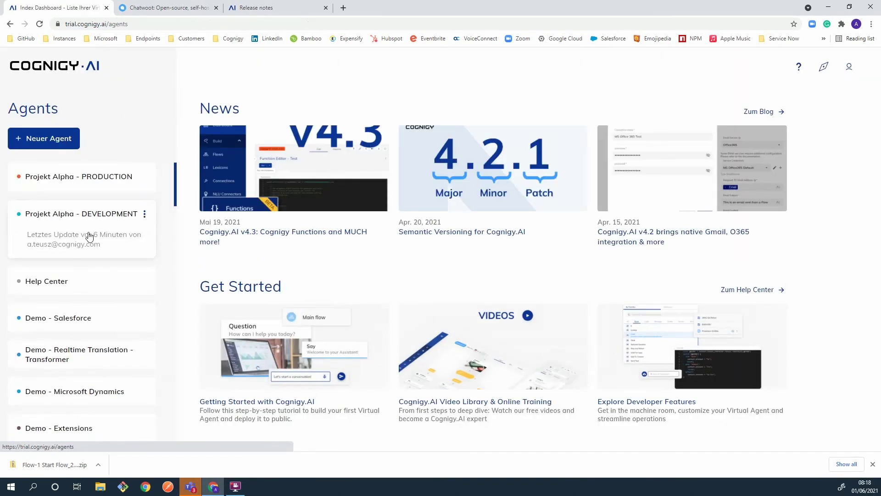
pyautogui.click(89, 233)
pyautogui.click(46, 156)
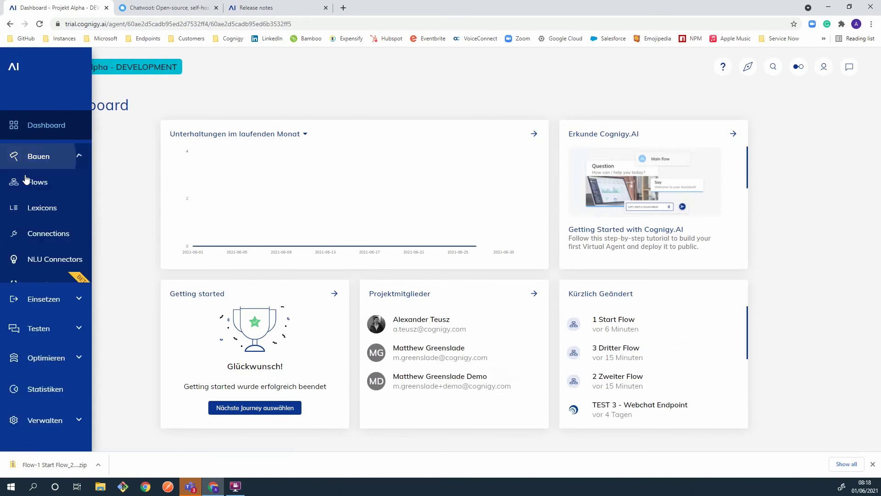
pyautogui.click(34, 281)
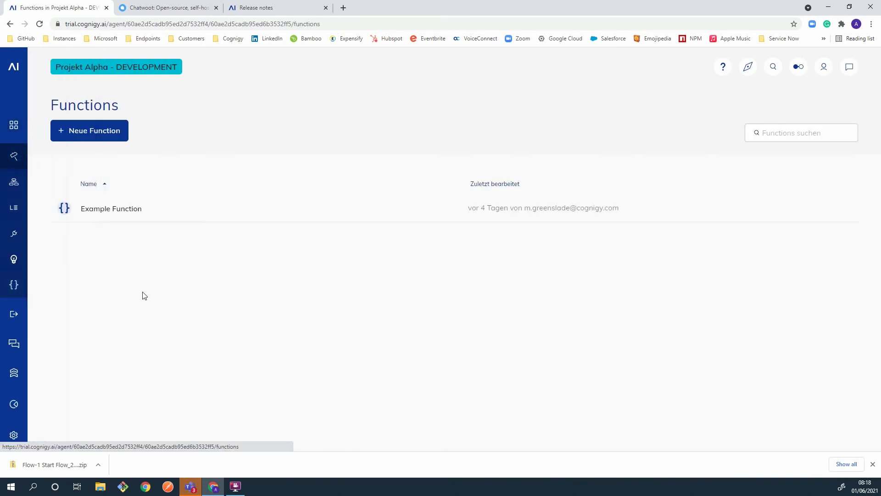
pyautogui.click(173, 219)
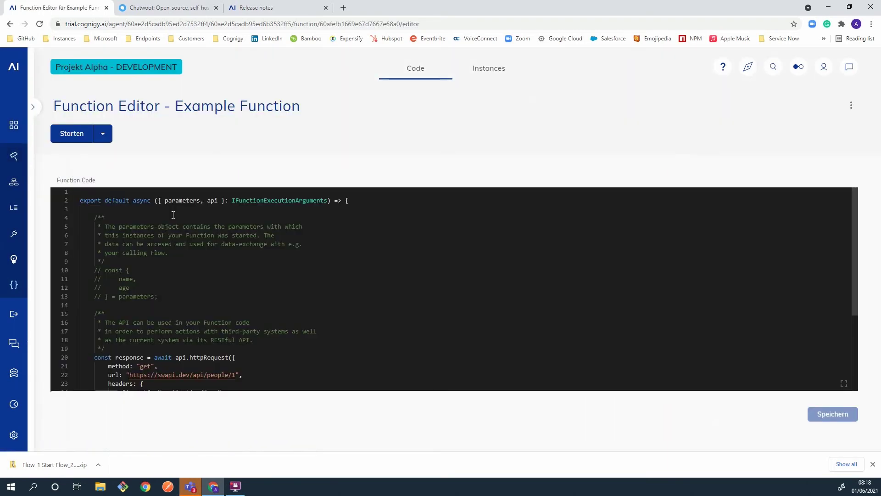
# - Examine the code of Example Function, including its parameters, HTTP request and notify call
pyautogui.scroll(-3, 233, 269)
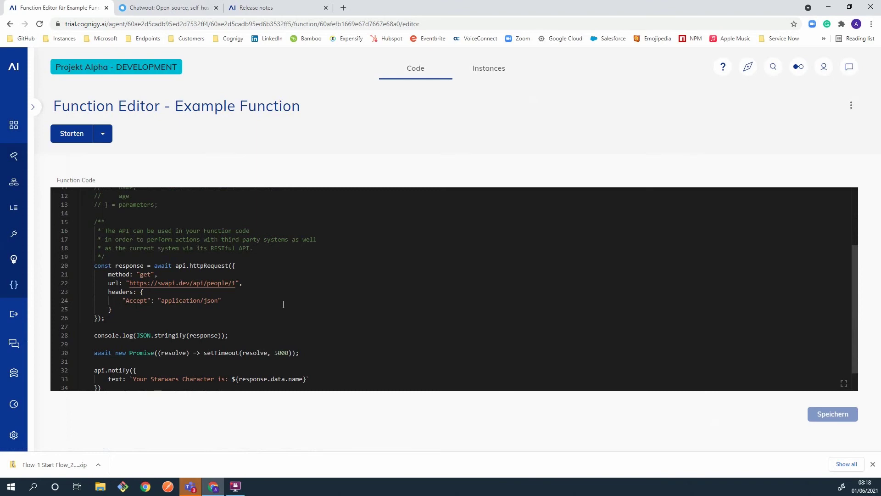
pyautogui.scroll(-1, 283, 303)
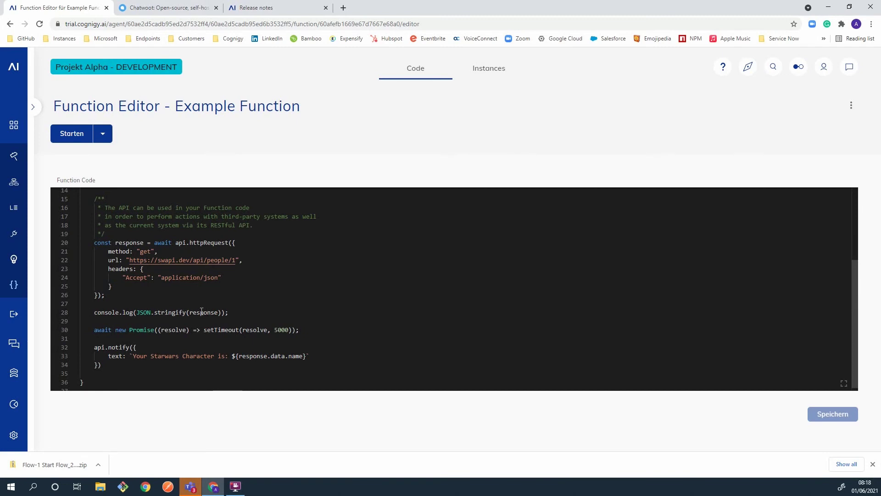
pyautogui.moveTo(158, 313)
pyautogui.scroll(5, 250, 264)
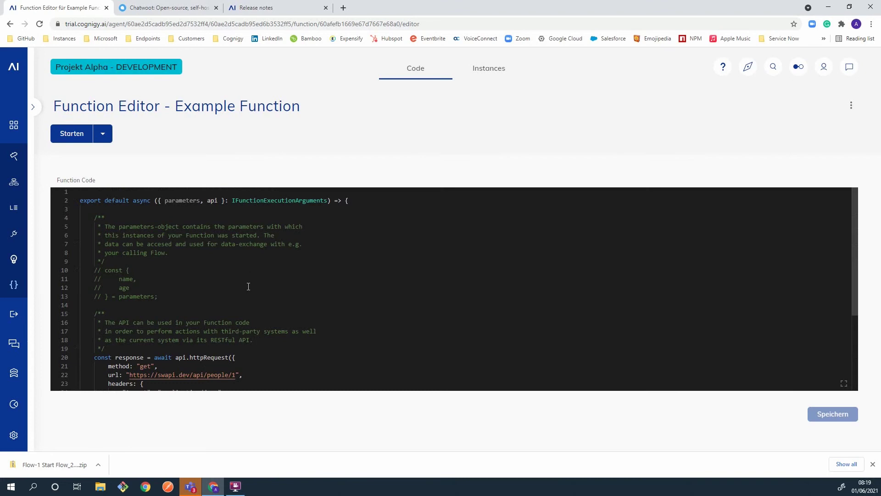
# - Start Example Function manually from its instances list, check the new instance's parameters and return to the code
pyautogui.click(485, 69)
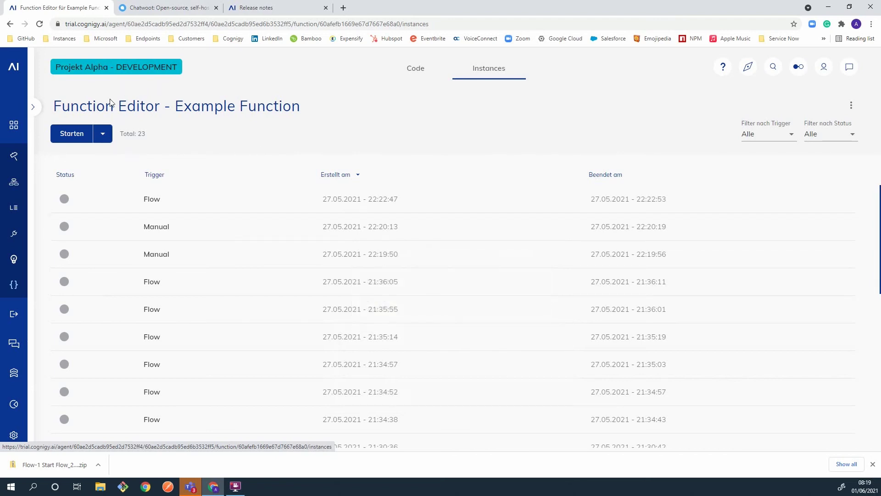
pyautogui.click(81, 137)
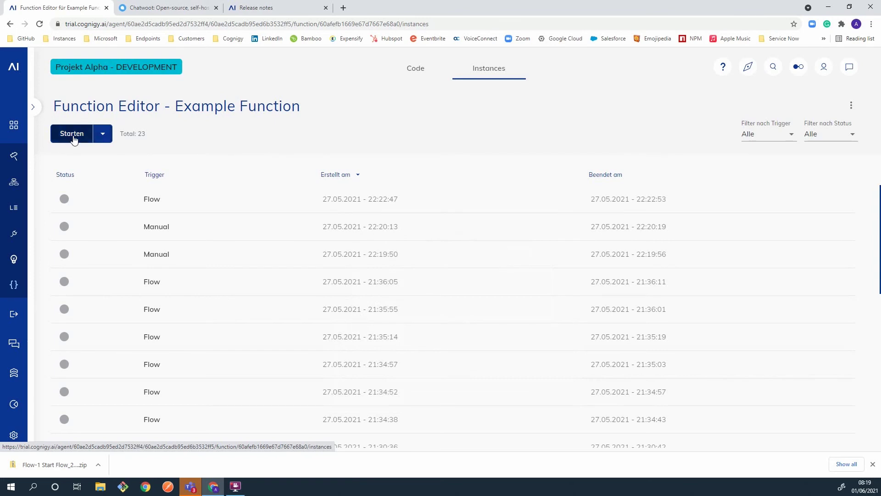
pyautogui.click(78, 138)
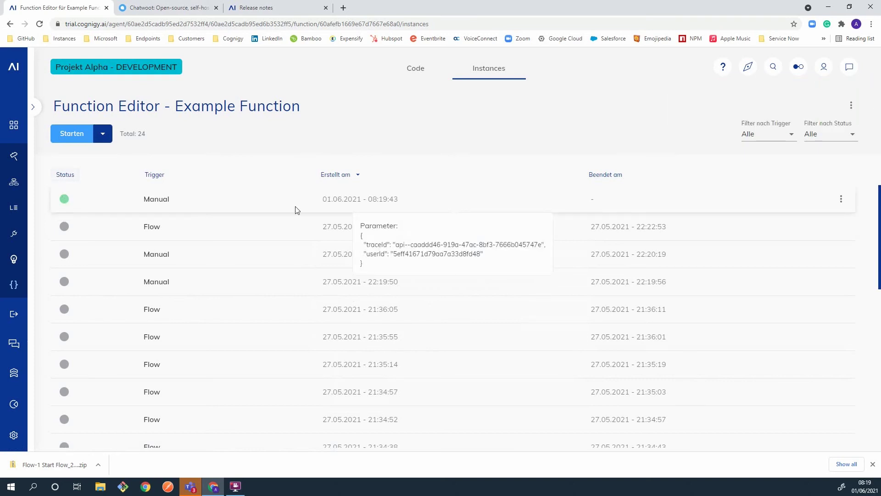
pyautogui.moveTo(380, 230)
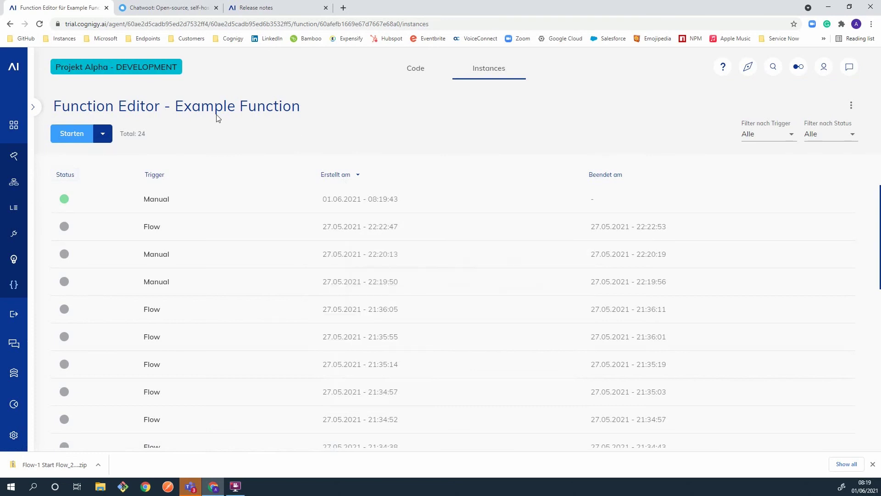
pyautogui.click(409, 76)
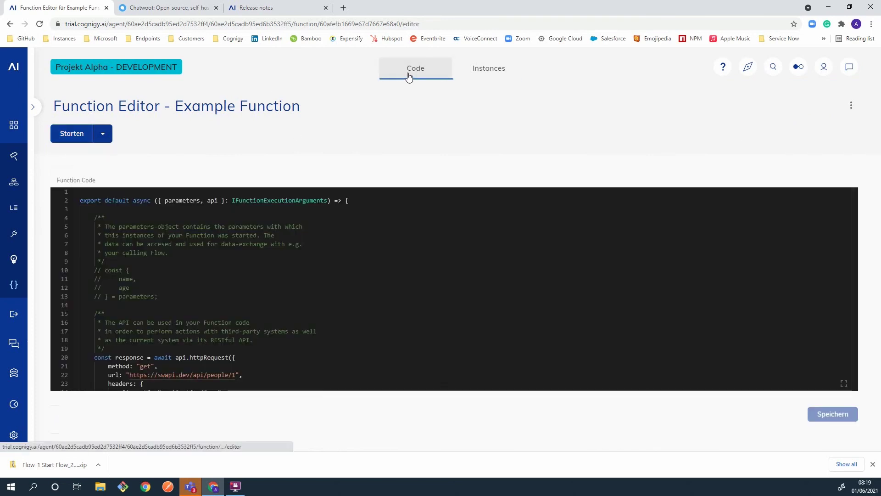
# - Open 3 Dritter Flow in the development agent and delete both of its Say nodes
pyautogui.click(873, 464)
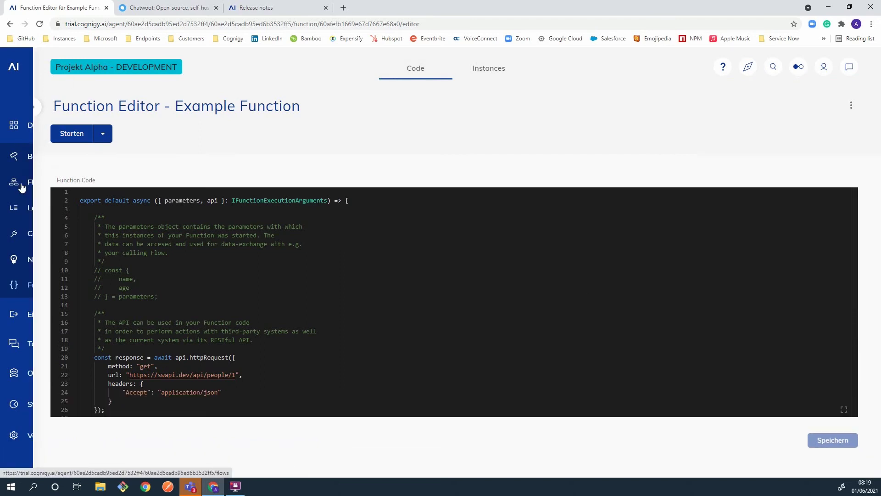
pyautogui.click(16, 183)
pyautogui.click(137, 267)
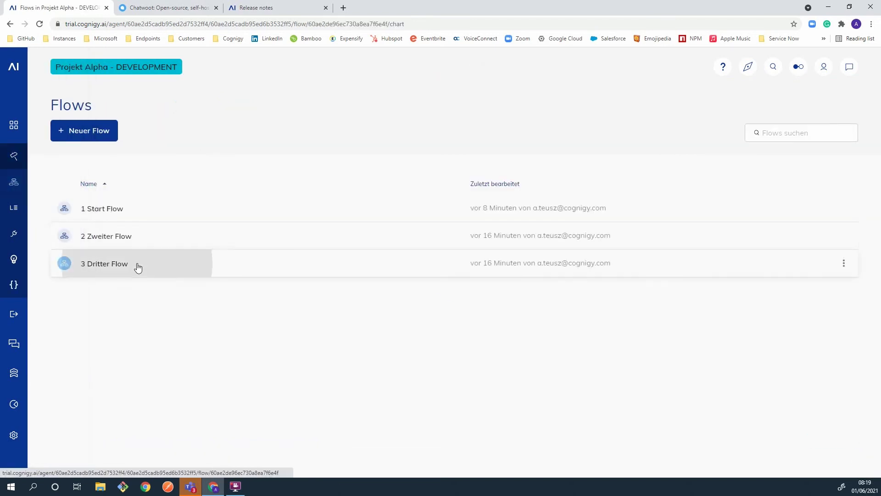
pyautogui.moveTo(299, 209); pyautogui.dragTo(240, 229)
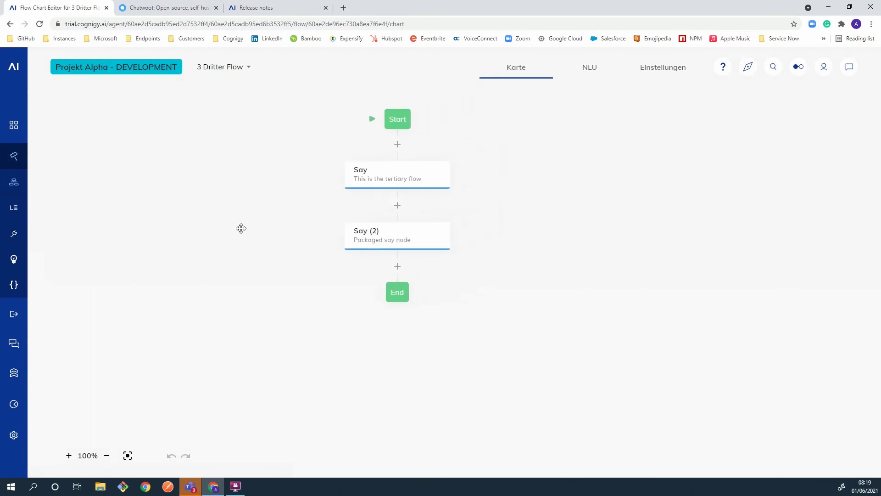
pyautogui.rightClick(368, 243)
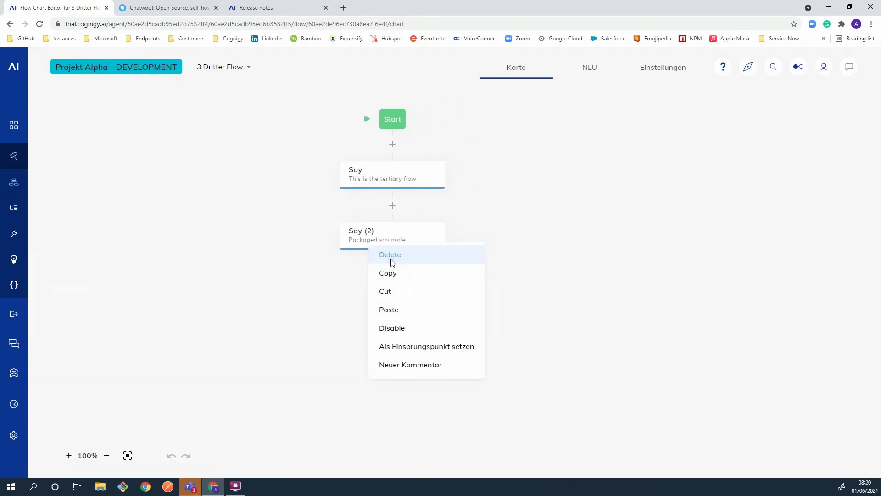
pyautogui.click(389, 258)
pyautogui.rightClick(375, 181)
pyautogui.click(395, 190)
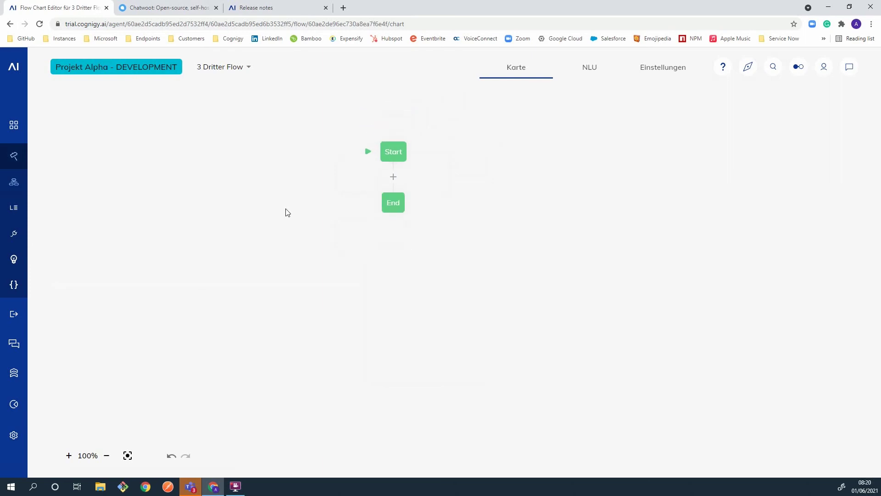
# - Add a Say node followed by a Trigger Function node between the start and end of 3 Dritter Flow
pyautogui.click(394, 177)
pyautogui.click(401, 266)
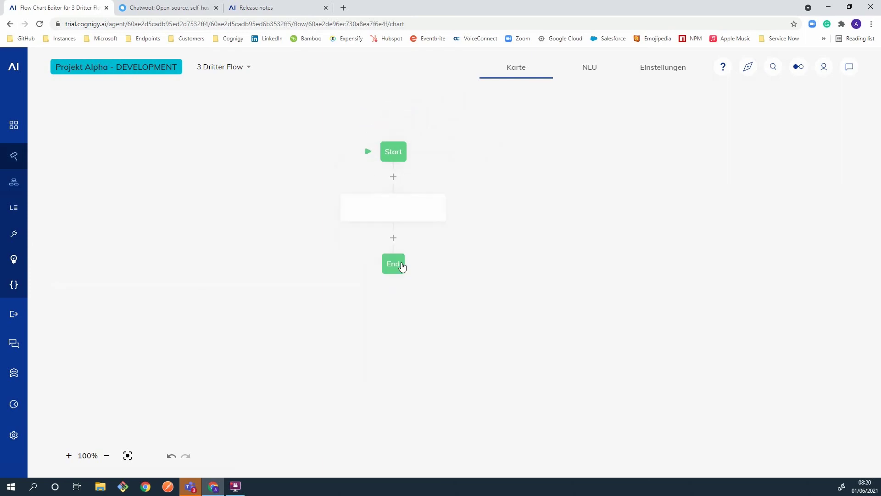
pyautogui.click(393, 241)
pyautogui.write('trigger')
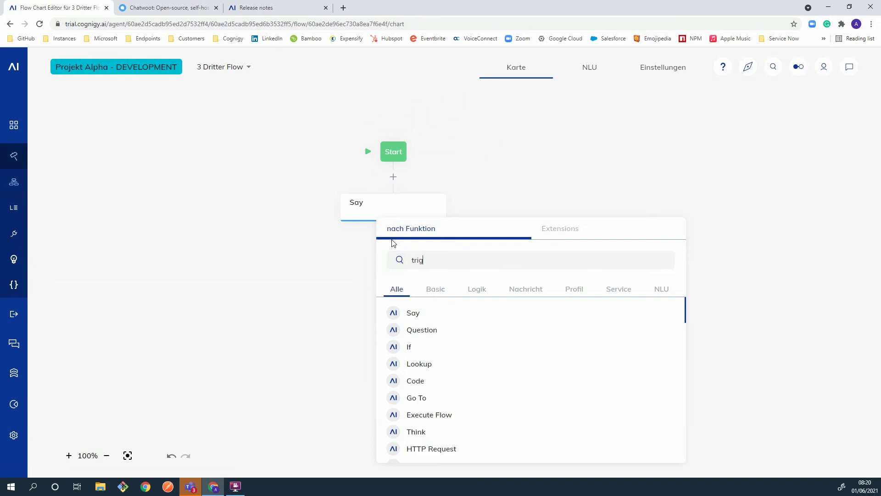
pyautogui.click(417, 322)
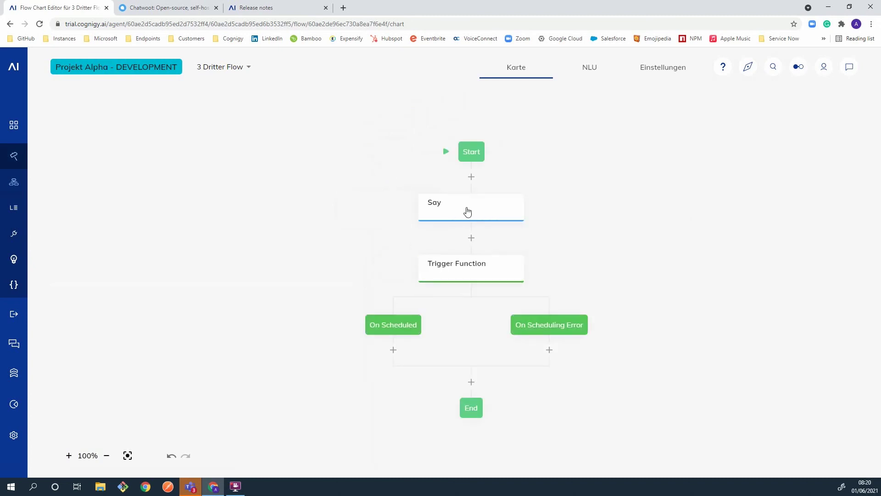
# - Set the Say node's text to "Eine Sekunde bitte." and save the node
pyautogui.click(466, 211)
pyautogui.write('Eine Sekunde bitte.')
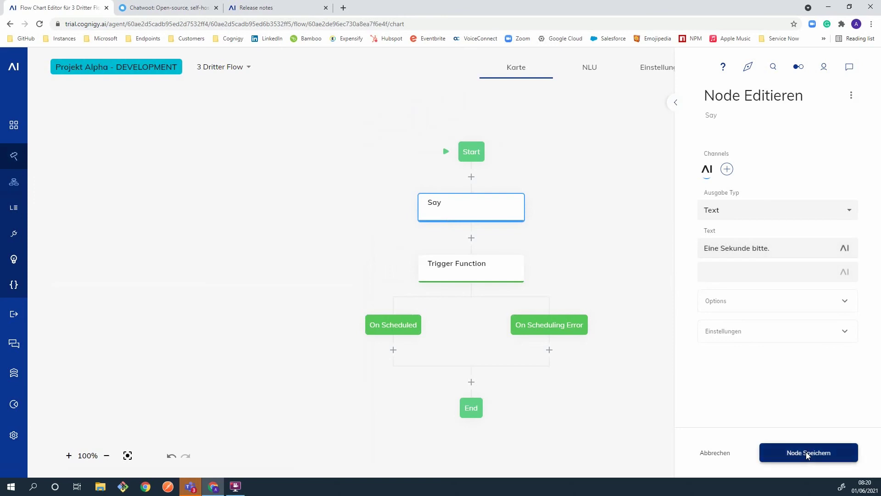
pyautogui.click(807, 453)
# - Choose Example Function as the function of the Trigger Function node and save the node
pyautogui.click(471, 273)
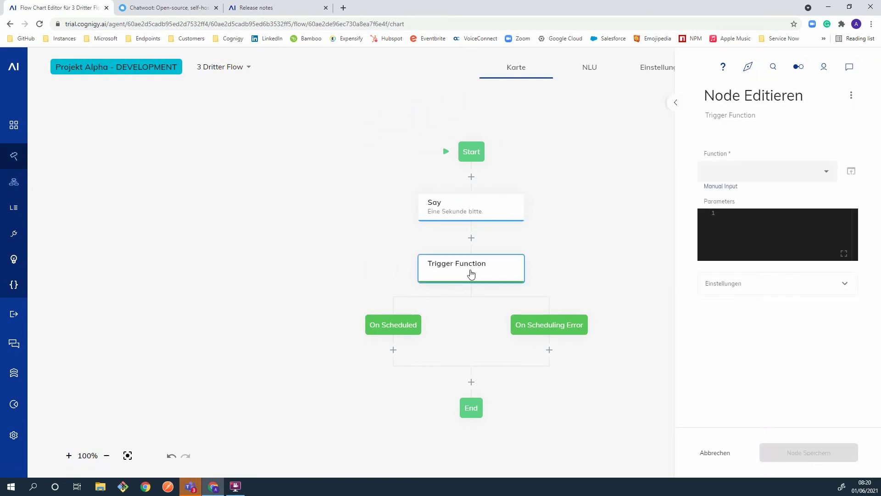
pyautogui.click(709, 169)
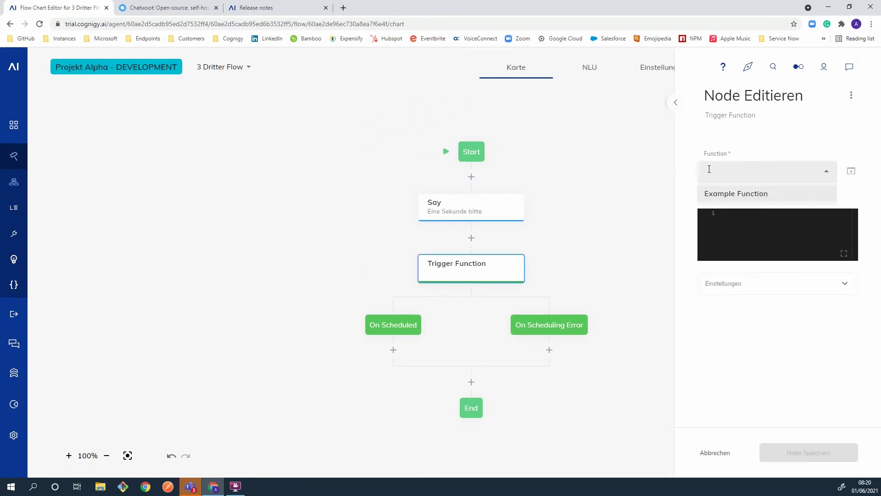
pyautogui.click(720, 194)
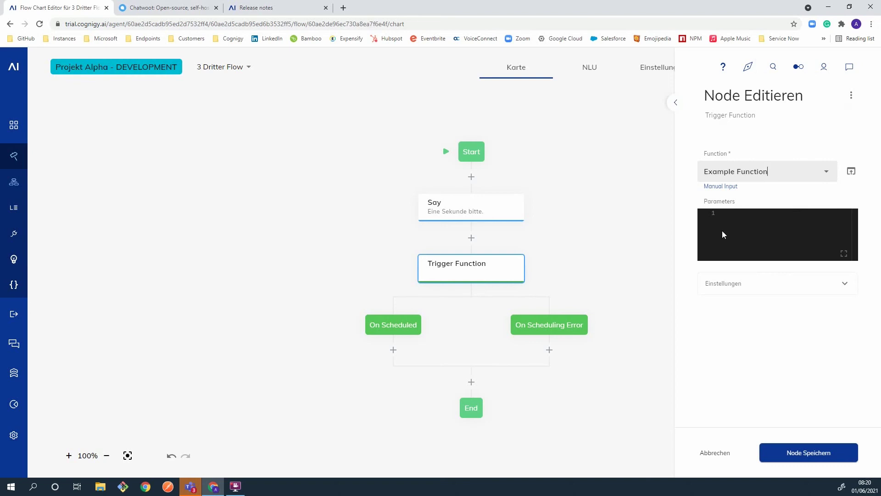
pyautogui.click(780, 453)
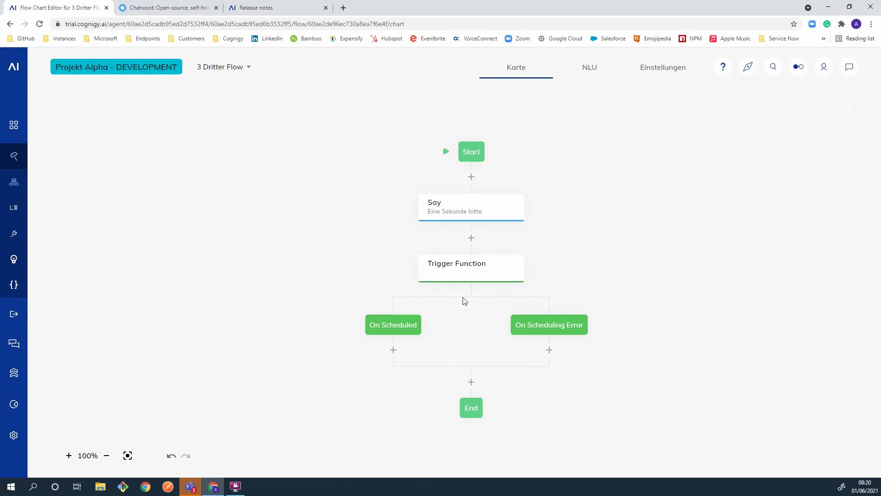
# - Add a Say node to the On Scheduled branch of the Trigger Function node
pyautogui.scroll(-1, 461, 312)
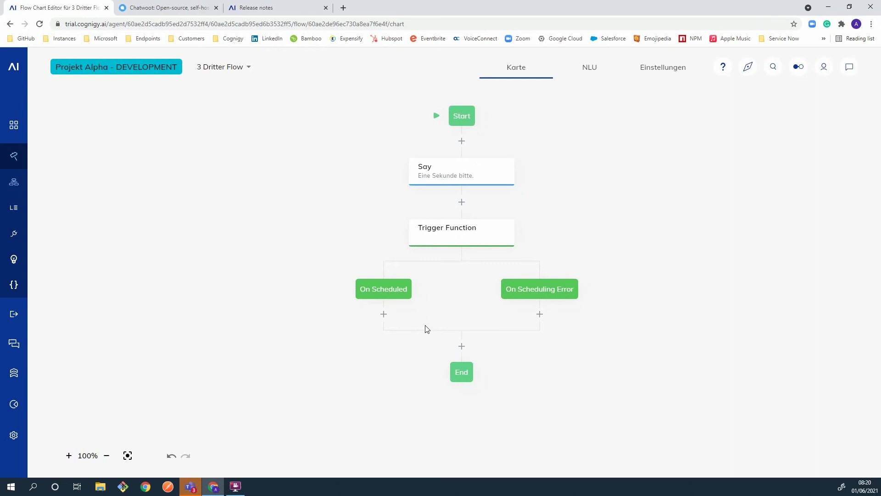
pyautogui.click(382, 317)
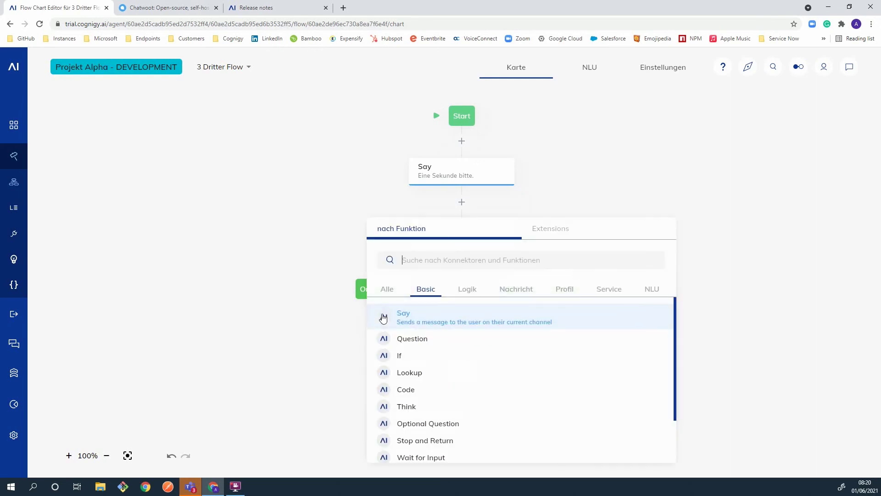
pyautogui.click(394, 259)
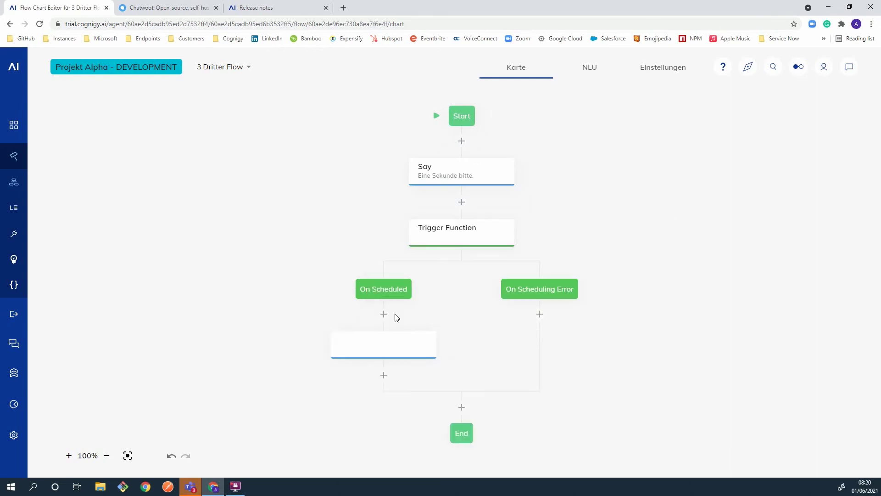
# - Set the text of the Say node under On Scheduled to "Funktion wurde erfolgreich gestartet." and save the node
pyautogui.click(387, 343)
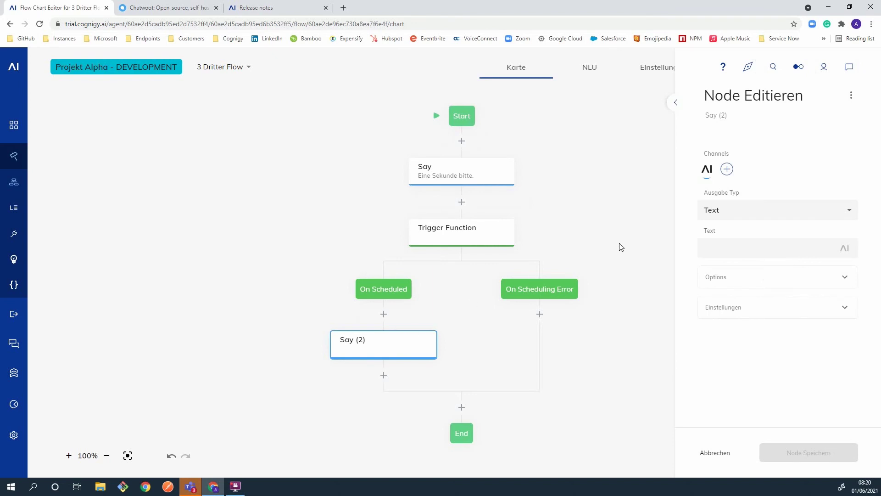
pyautogui.click(713, 246)
pyautogui.write('Funktion ')
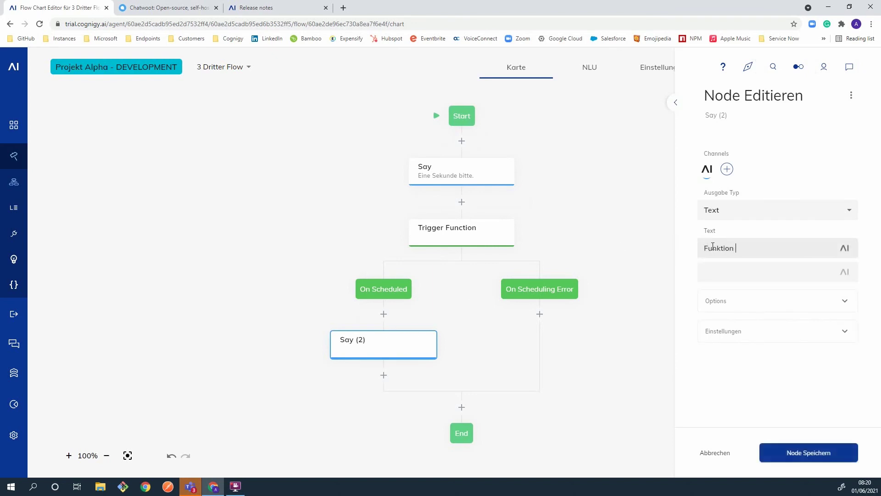
pyautogui.write('wurde erfolgreich gestartet.')
pyautogui.click(778, 449)
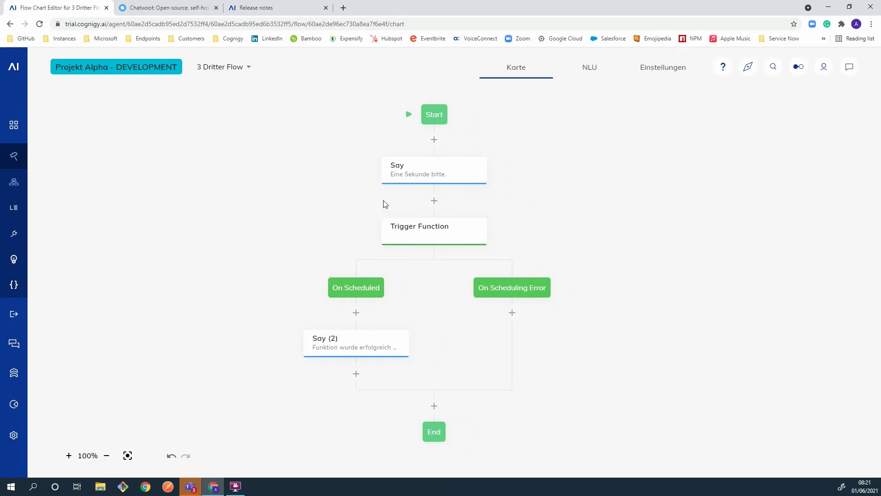
# - Assign 3 Dritter Flow to the TEST 3 - Webchat Endpoint, save it, and open its webchat
pyautogui.moveTo(17, 260)
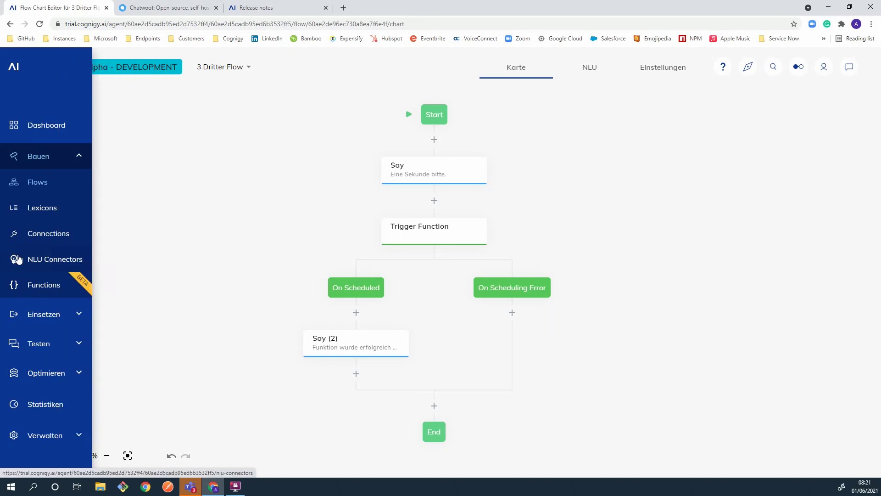
pyautogui.click(30, 313)
pyautogui.click(67, 214)
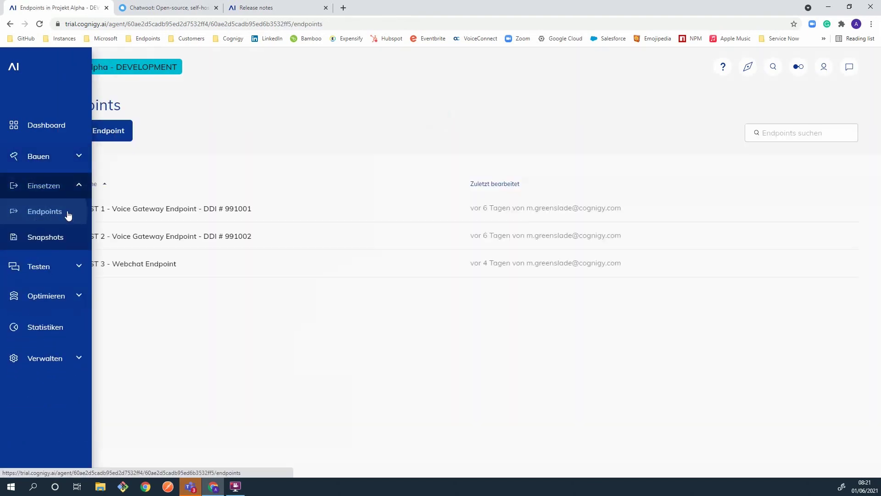
pyautogui.click(135, 270)
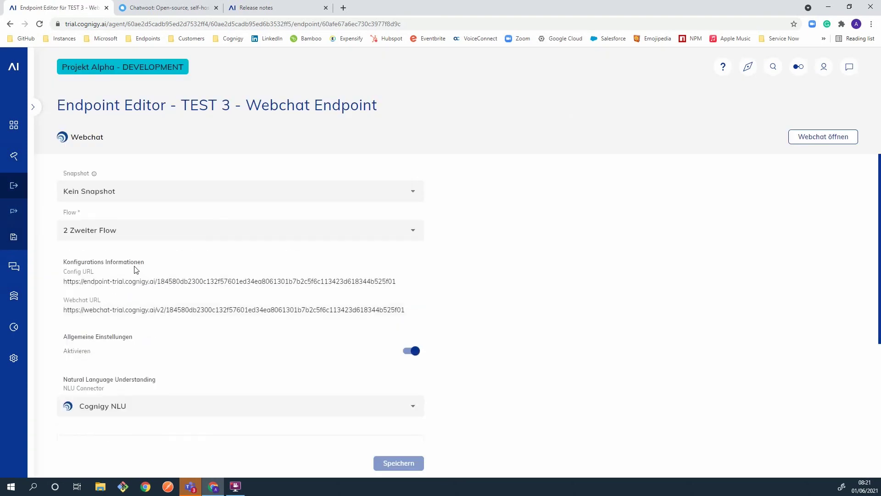
pyautogui.click(352, 239)
pyautogui.click(105, 257)
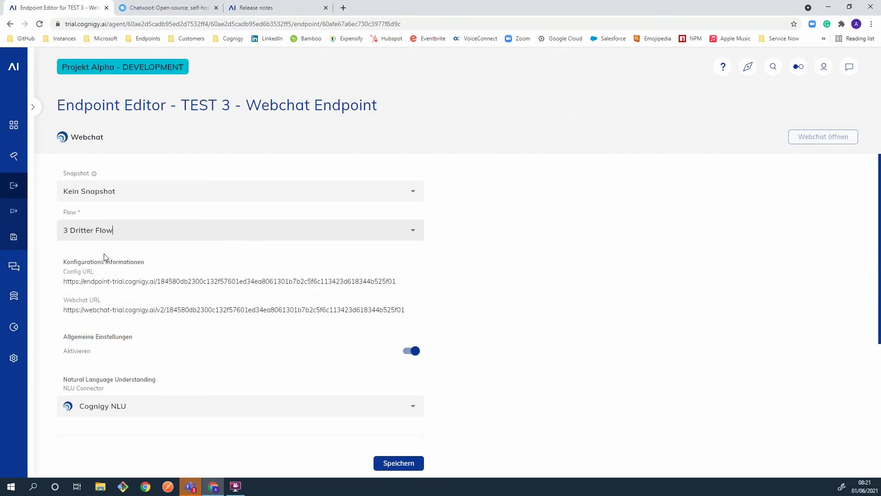
pyautogui.click(396, 462)
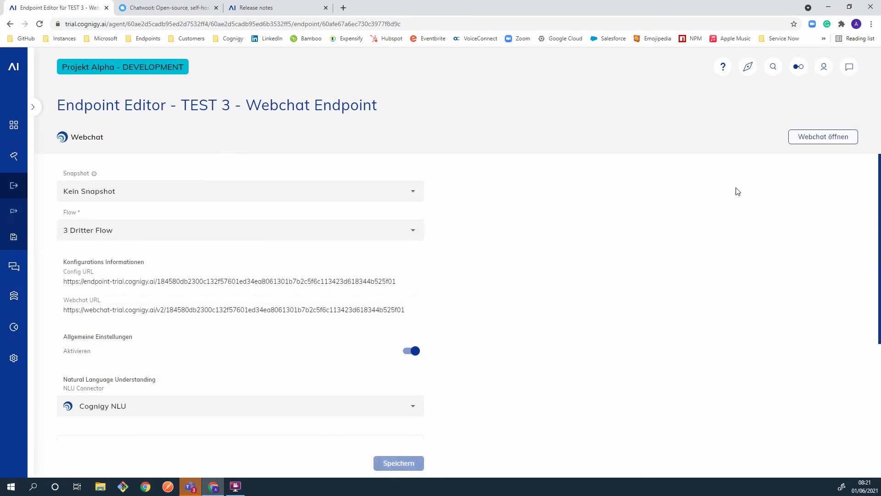
pyautogui.click(808, 140)
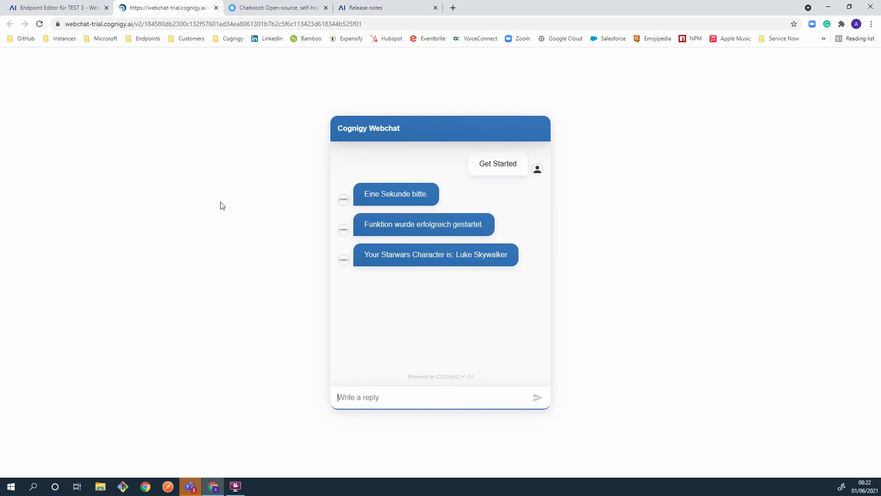
# - Return to the project and open its logs with debug entries included to examine the function's messages
pyautogui.click(88, 6)
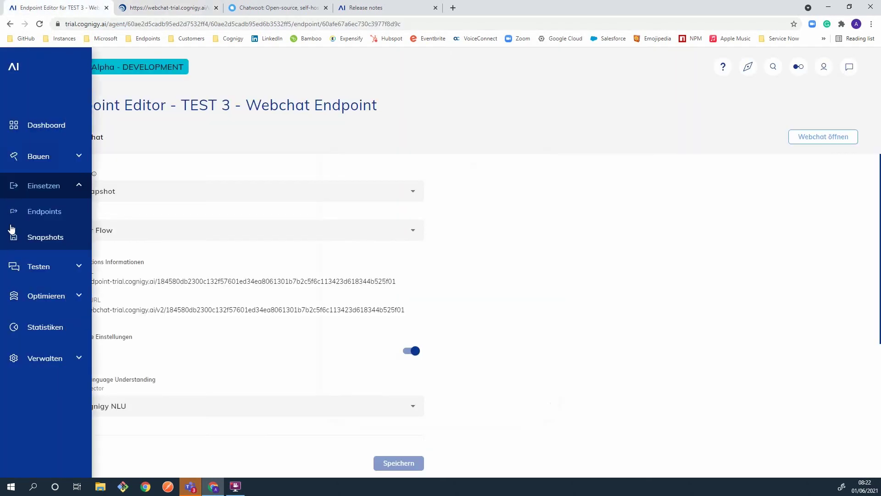
pyautogui.moveTo(6, 274)
pyautogui.click(44, 275)
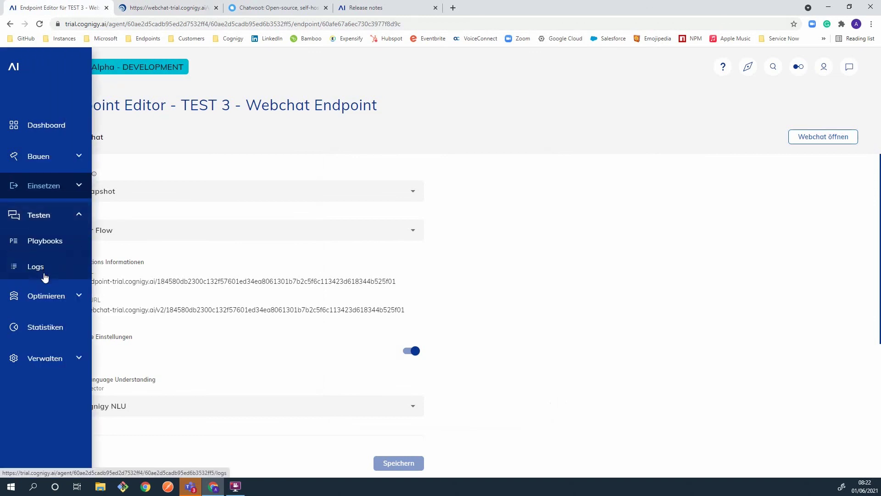
pyautogui.click(36, 265)
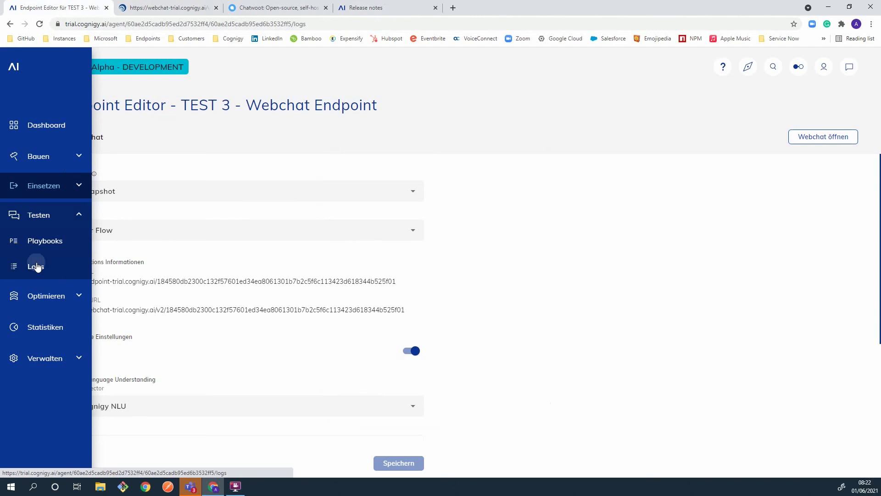
pyautogui.click(541, 193)
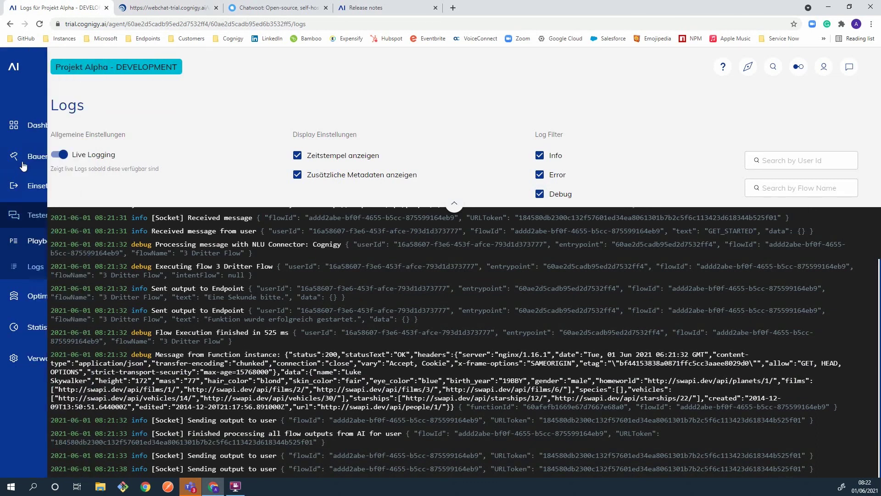
# - Open the Order intent in the NLU settings of 1 Start Flow
pyautogui.click(42, 156)
pyautogui.click(32, 183)
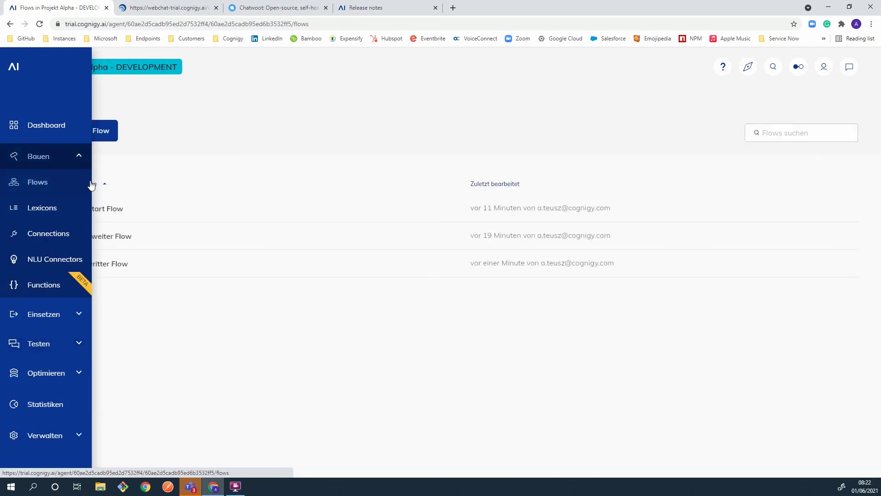
pyautogui.click(129, 211)
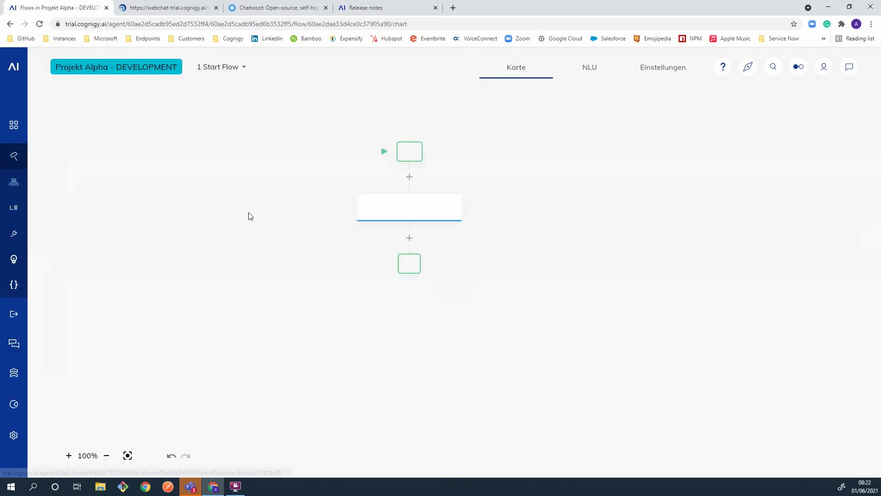
pyautogui.click(588, 75)
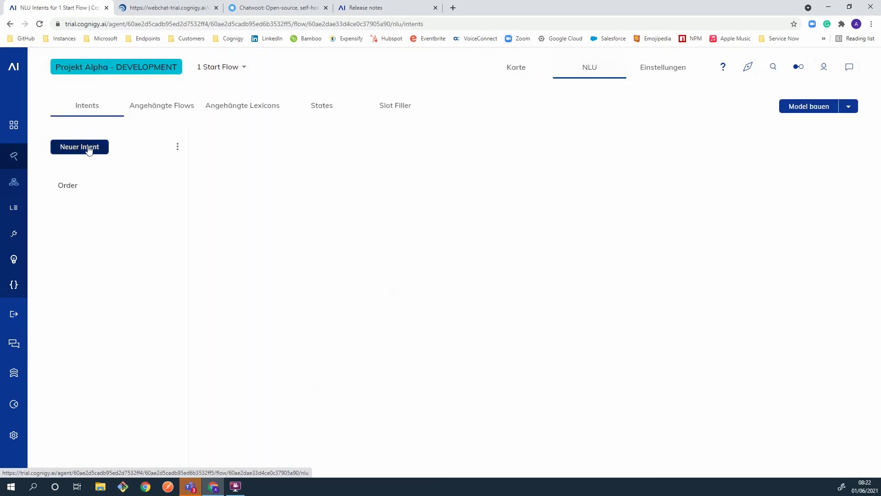
pyautogui.click(86, 186)
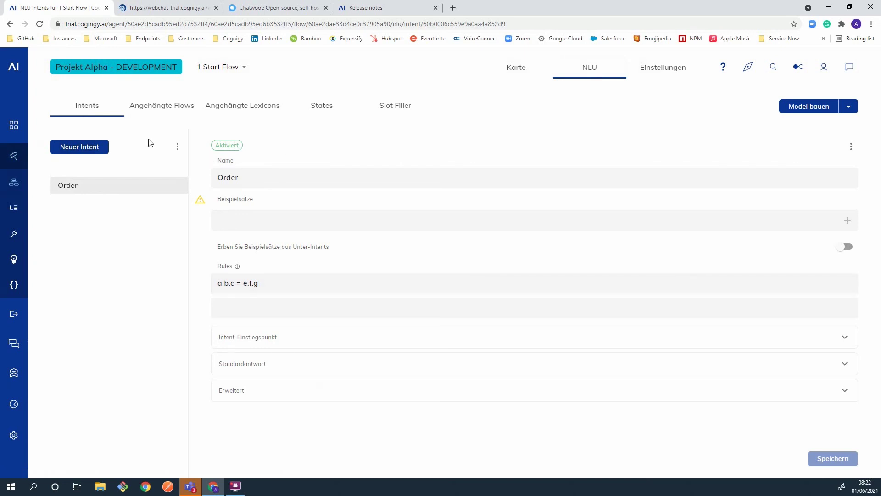
# - Rename the Order intent as Bestellung, save it, and build the flow's NLU model
pyautogui.doubleClick(267, 176)
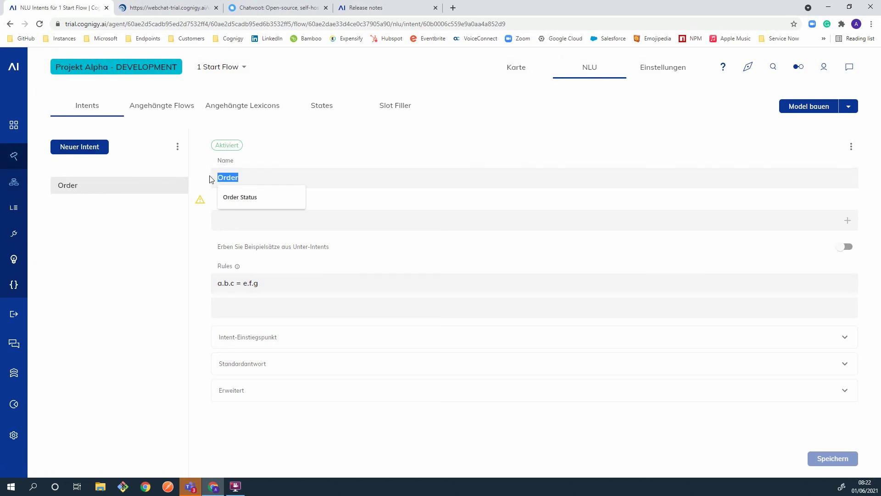
pyautogui.write('Bestellung')
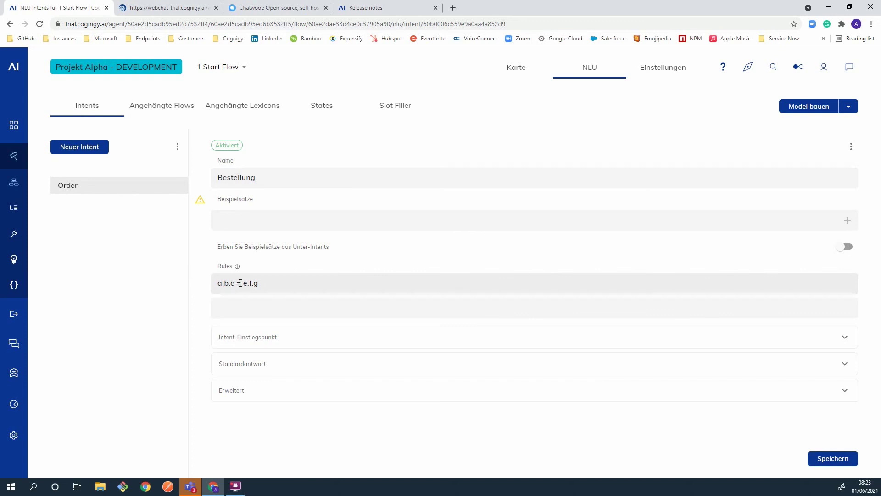
pyautogui.click(820, 459)
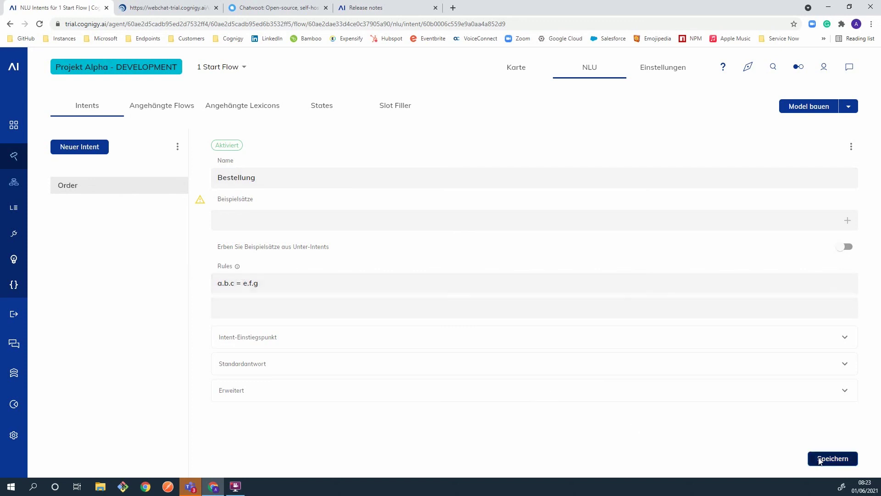
pyautogui.click(800, 111)
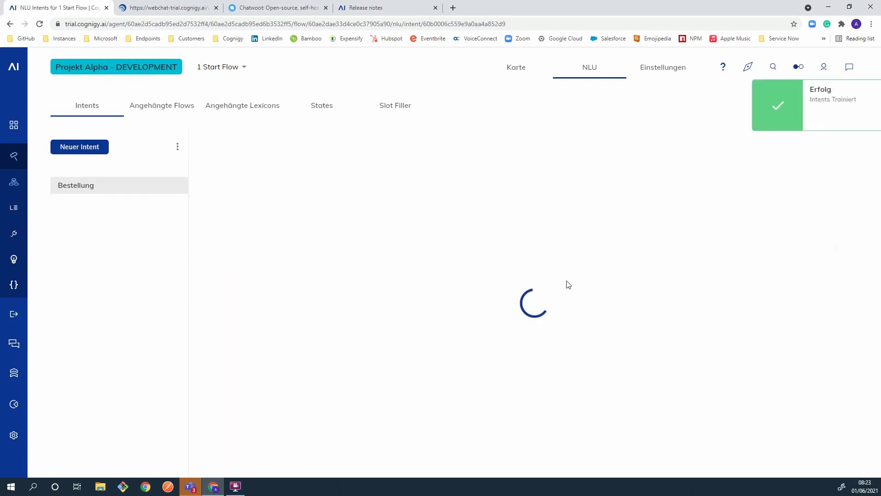
pyautogui.click(867, 92)
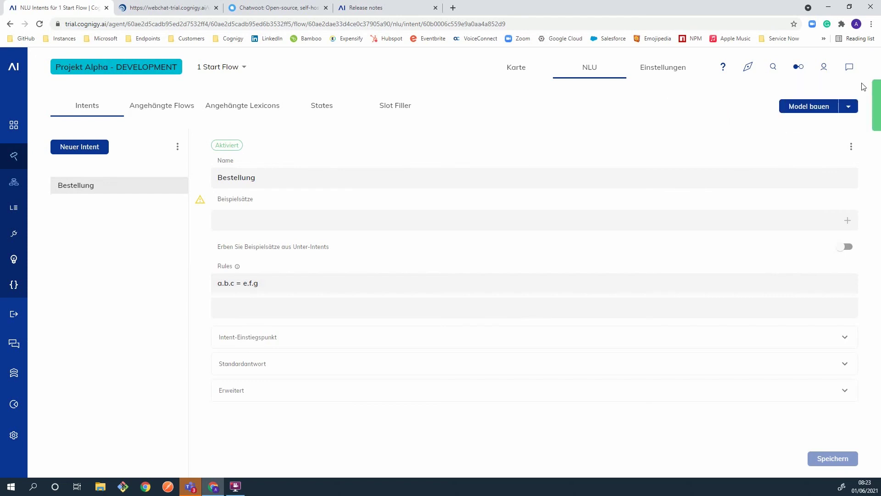
# - Send "hi" to 1 Start Flow in the test chat and expand the details of the Cognigy NLU warning
pyautogui.click(848, 68)
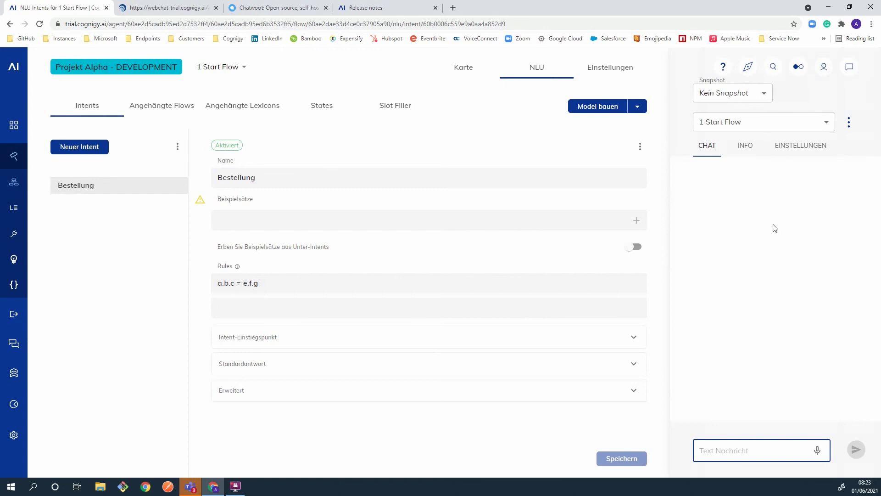
pyautogui.write('hi')
pyautogui.press('Return')
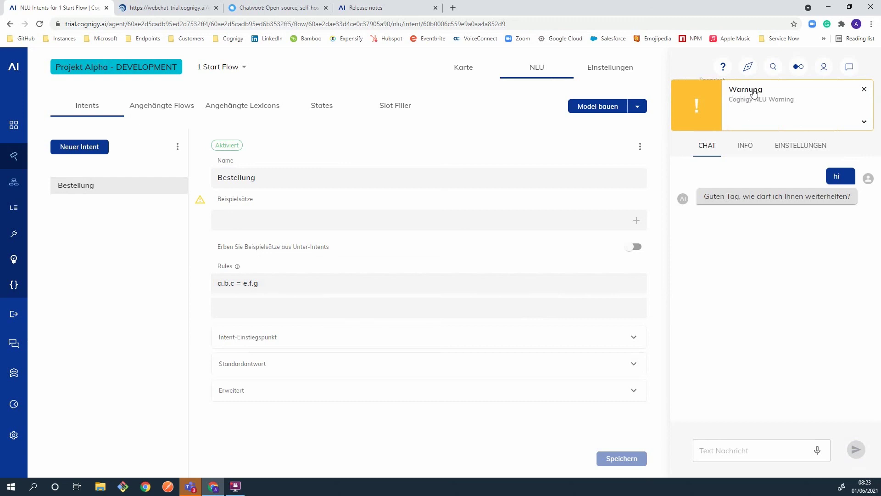
pyautogui.click(865, 123)
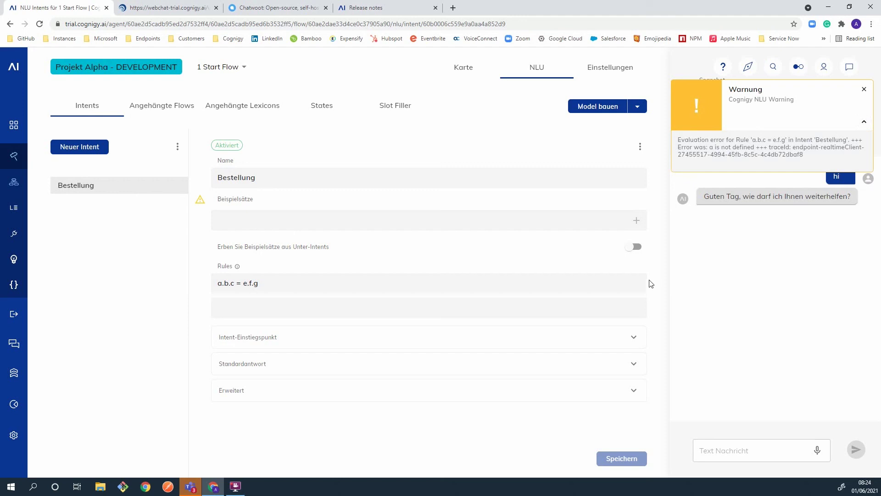
# - Switch to the Cognigy.AI release notes page
pyautogui.click(387, 9)
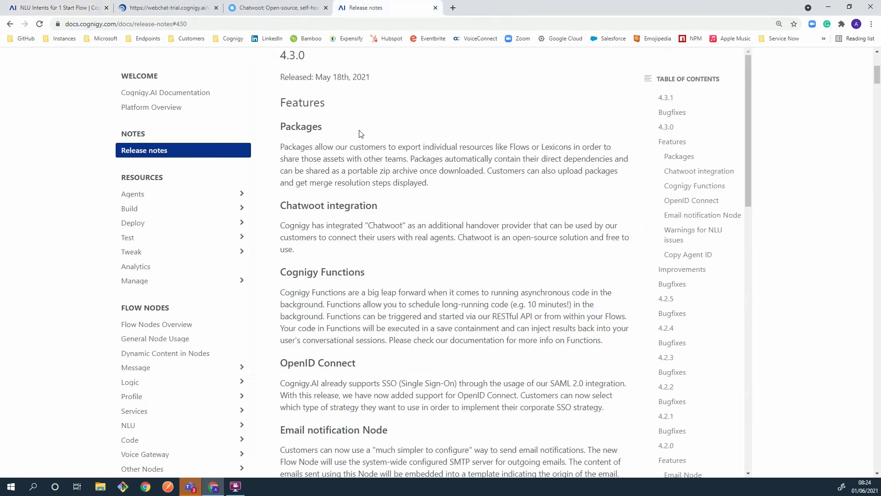